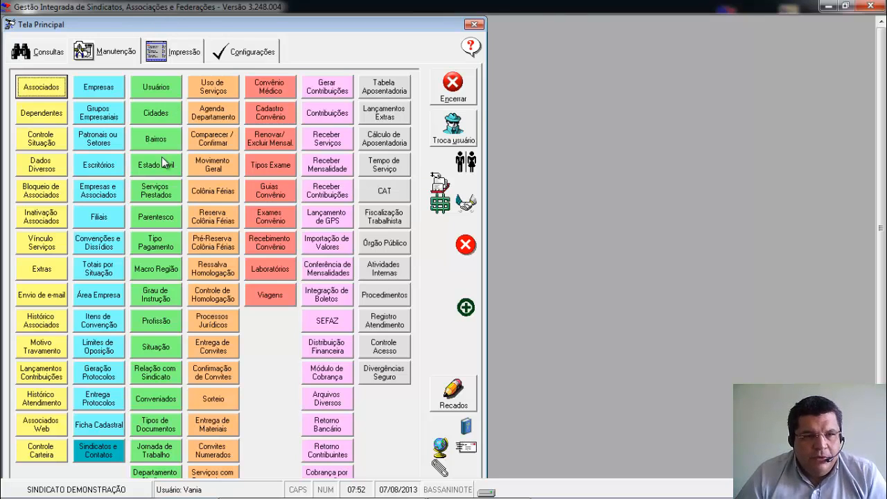
# View the Serviços Prestados maintenance form and close it without registering a service.
pyautogui.click(158, 198)
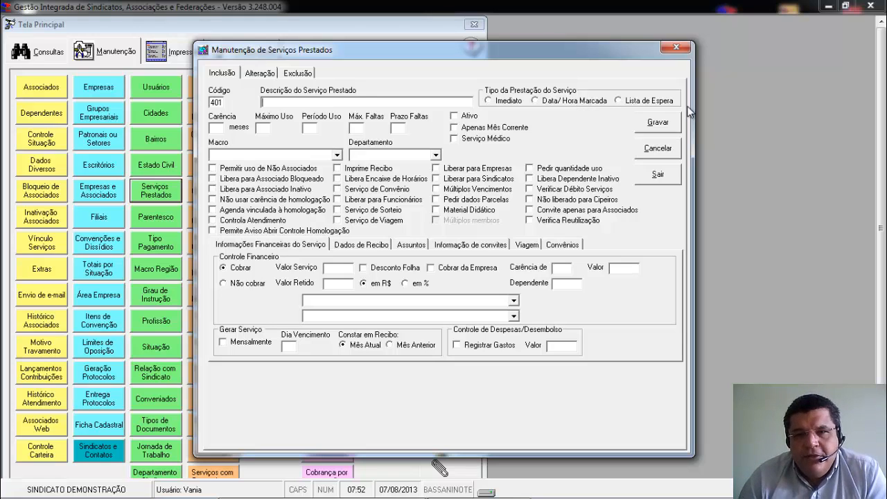
pyautogui.click(656, 176)
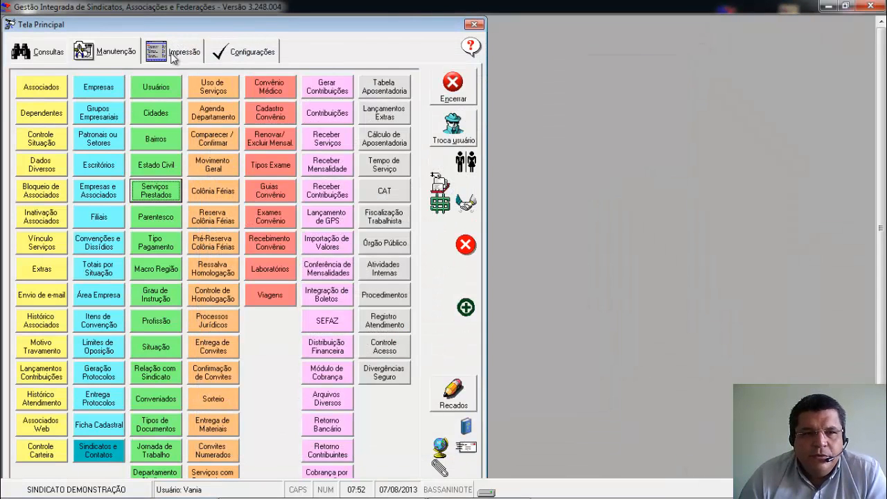
# Try to open the Relatórios de Chamadas and Chamada Lista de Espera print reports.
pyautogui.click(174, 55)
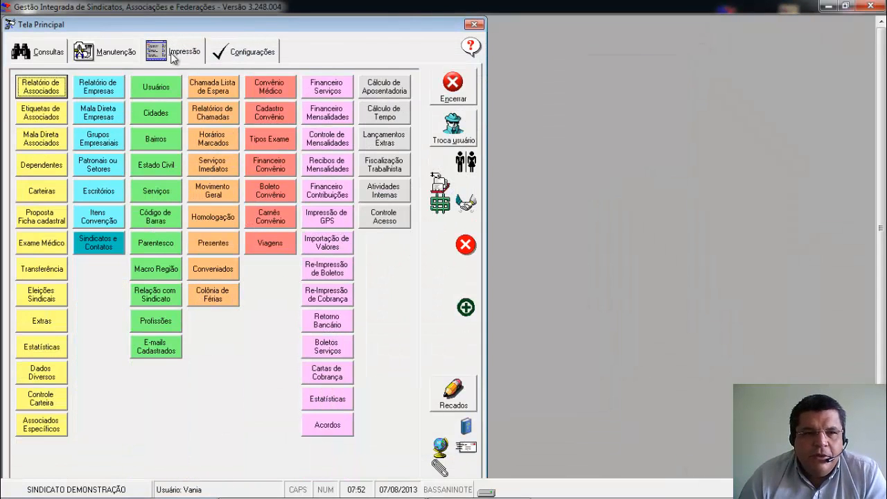
pyautogui.click(224, 118)
pyautogui.click(507, 301)
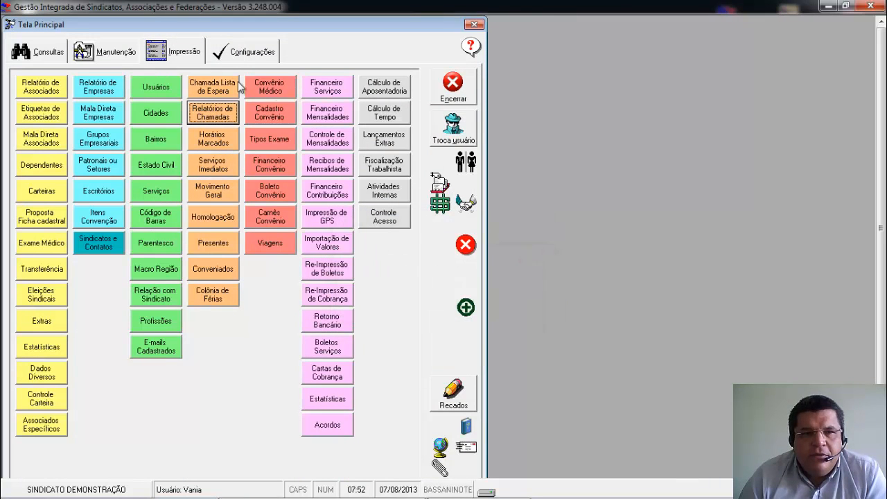
pyautogui.click(194, 92)
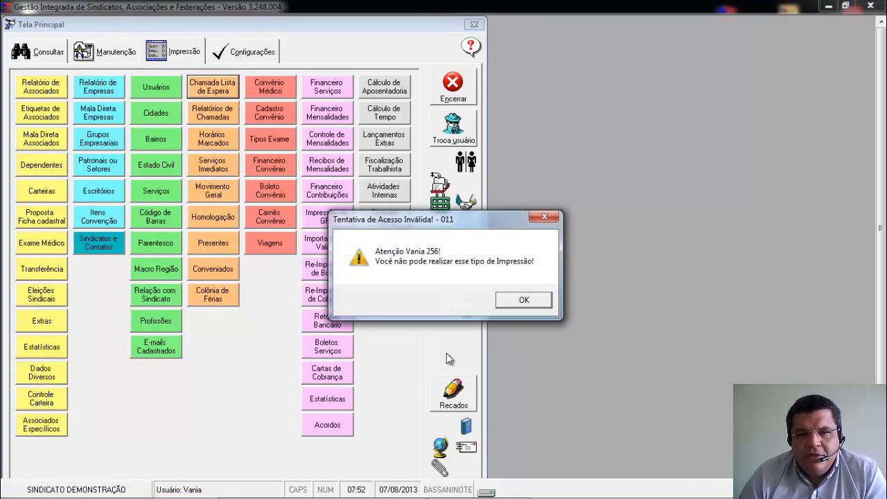
pyautogui.click(509, 303)
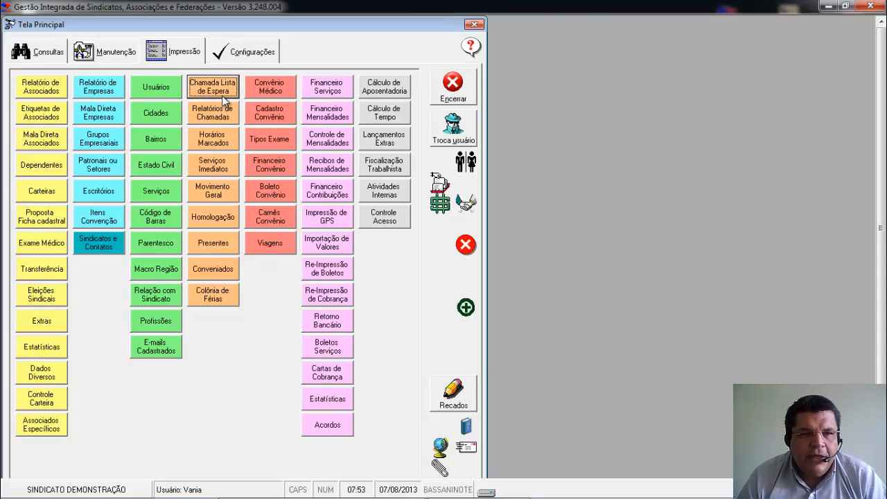
# Find the service Agenda Homologação with the search text "agenda" and load it for alteration in the Serviços Prestados maintenance.
pyautogui.click(105, 56)
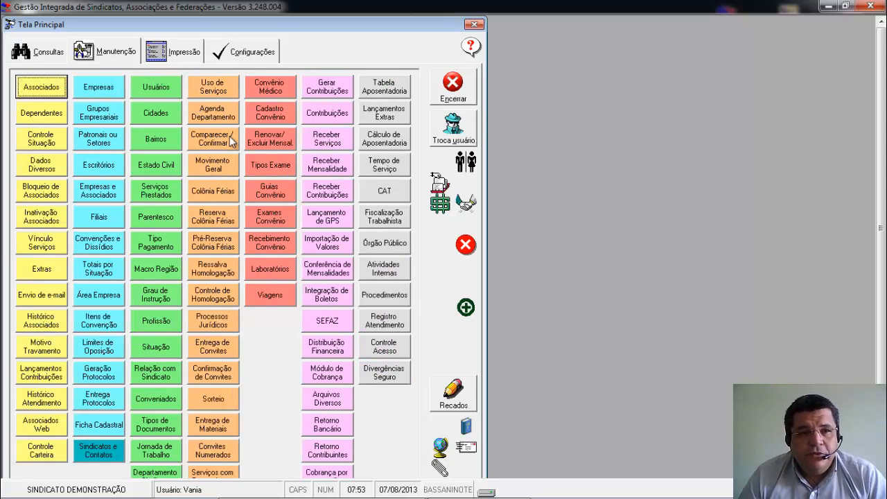
pyautogui.click(149, 197)
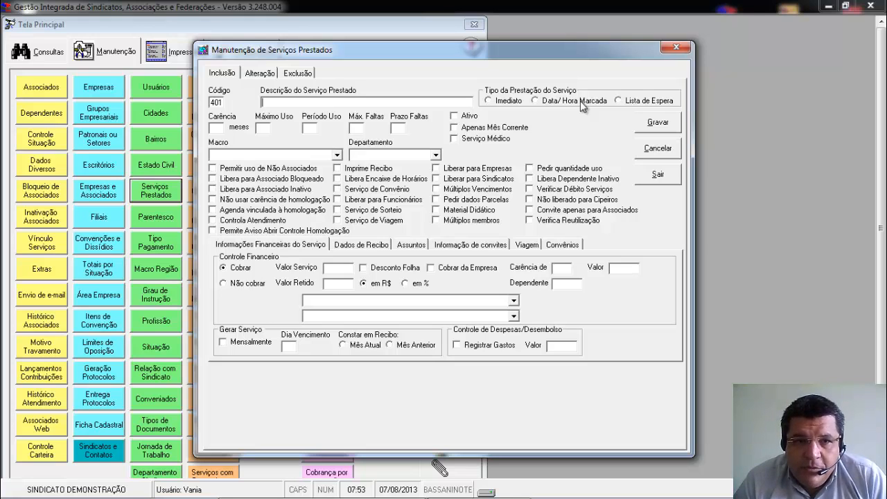
pyautogui.click(267, 72)
pyautogui.press('F1')
pyautogui.write('agend')
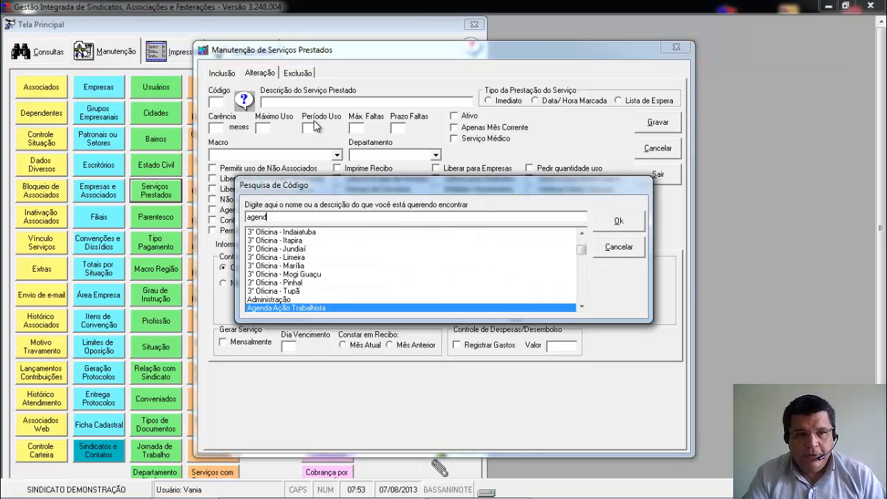
pyautogui.press('Down')
pyautogui.press('Down')
pyautogui.press('Down')
pyautogui.press('Down')
pyautogui.press('Down')
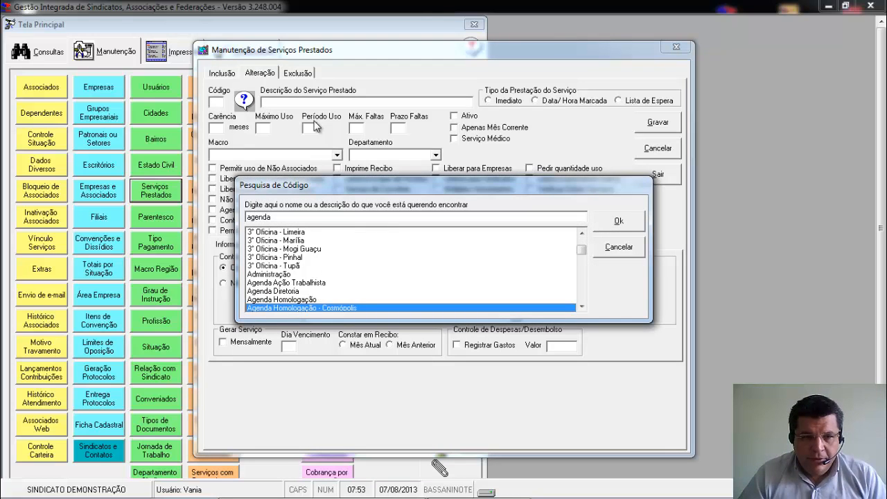
pyautogui.press('Up')
pyautogui.press('Up')
pyautogui.press('Up')
pyautogui.press('Return')
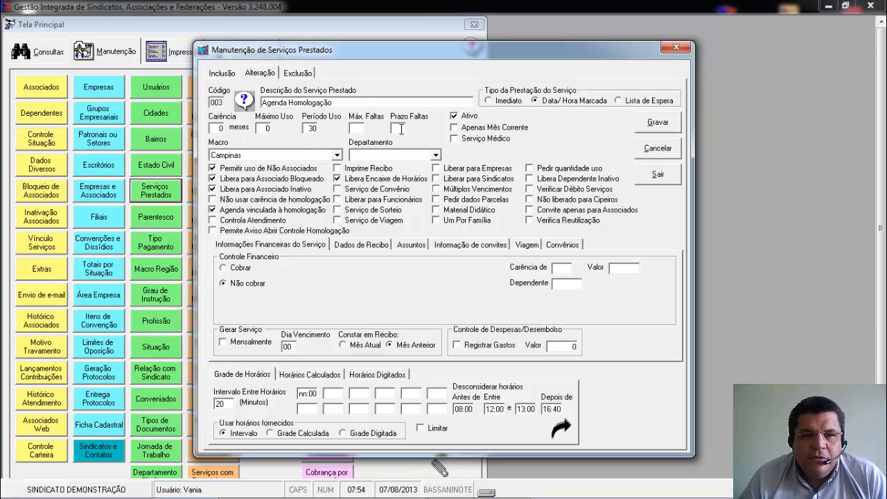
# Examine the calculated time slots of the Agenda Homologação service for each weekday.
pyautogui.click(373, 375)
pyautogui.click(330, 380)
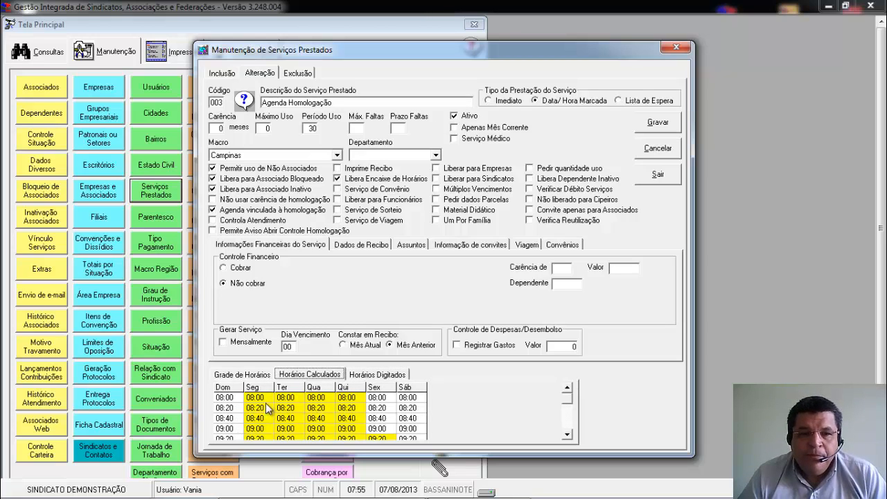
pyautogui.click(568, 435)
pyautogui.moveTo(571, 433); pyautogui.dragTo(568, 436)
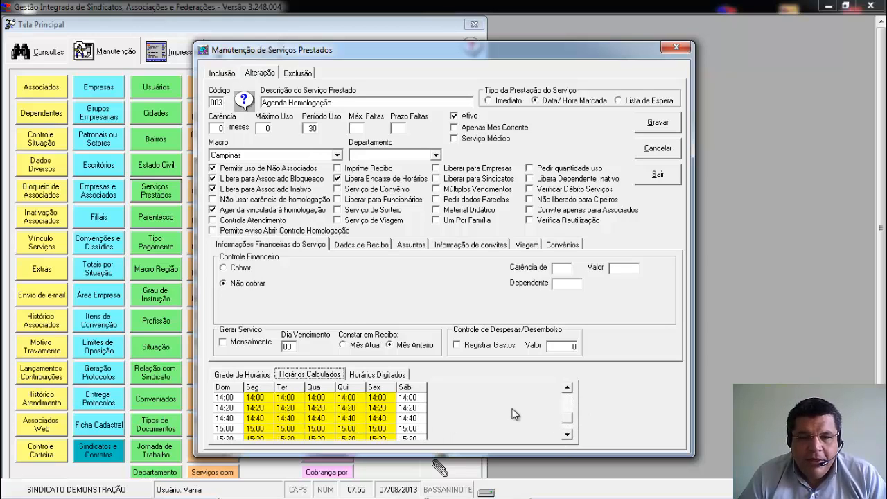
pyautogui.click(568, 387)
pyautogui.moveTo(568, 390); pyautogui.dragTo(568, 390)
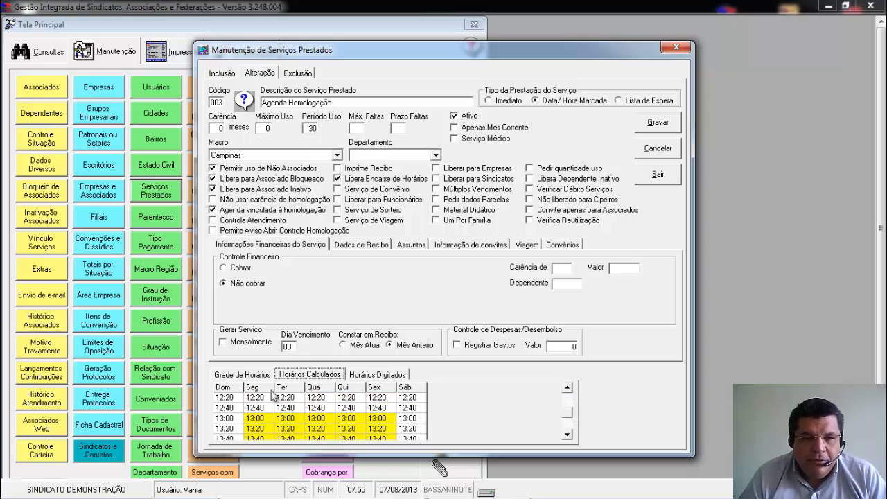
pyautogui.moveTo(572, 436); pyautogui.dragTo(572, 437)
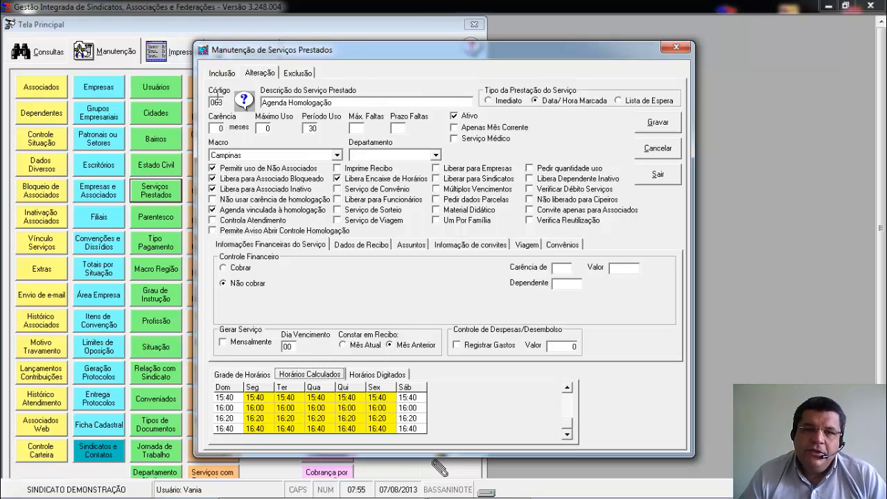
# Load the service Clube Ipiranga - Jundiaí for alteration from the service code search.
pyautogui.click(214, 102)
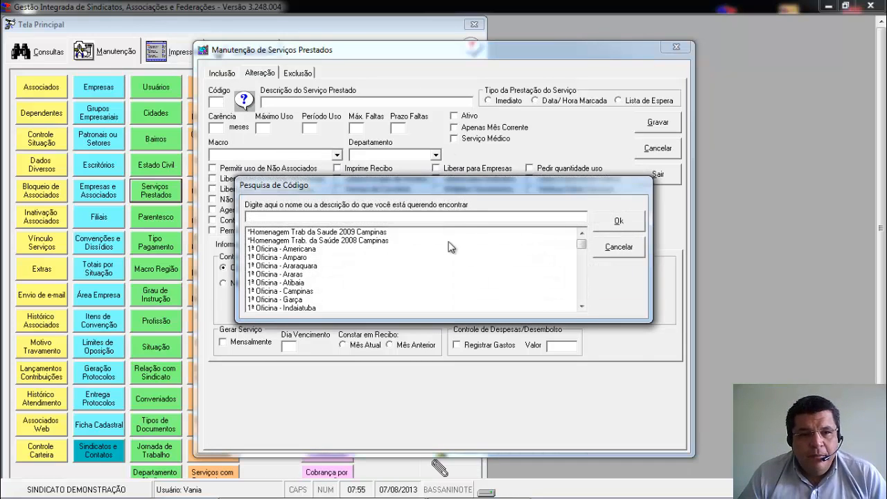
pyautogui.scroll(-8, 584, 260)
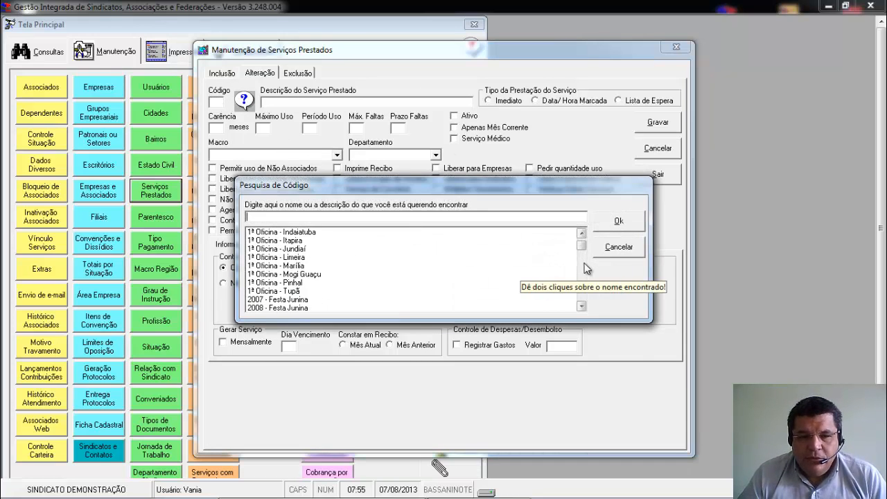
pyautogui.scroll(-12, 586, 274)
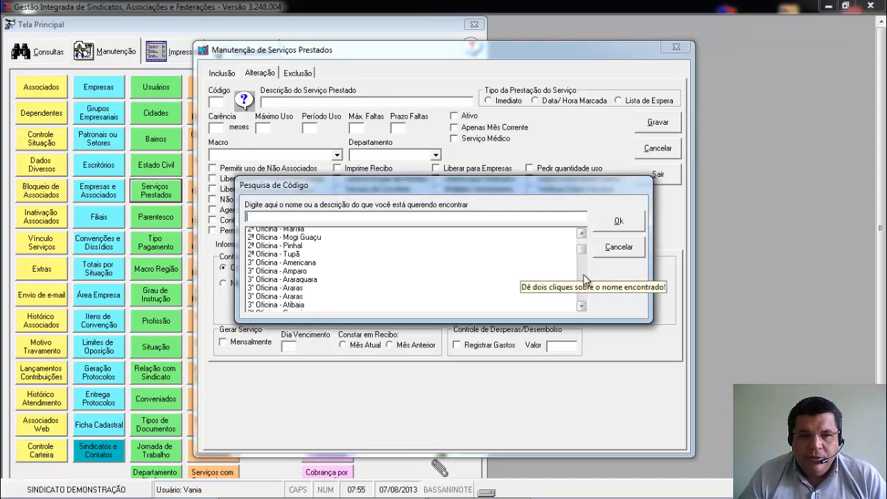
pyautogui.scroll(-15, 586, 281)
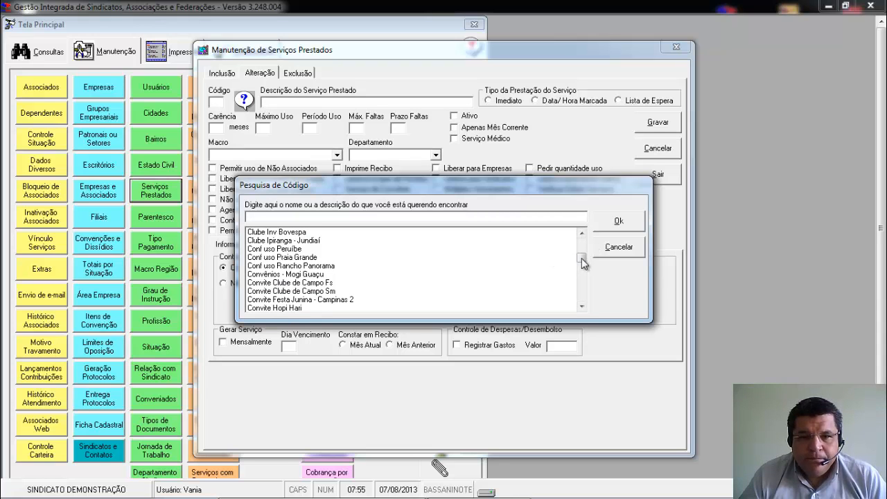
pyautogui.doubleClick(332, 240)
pyautogui.click(337, 244)
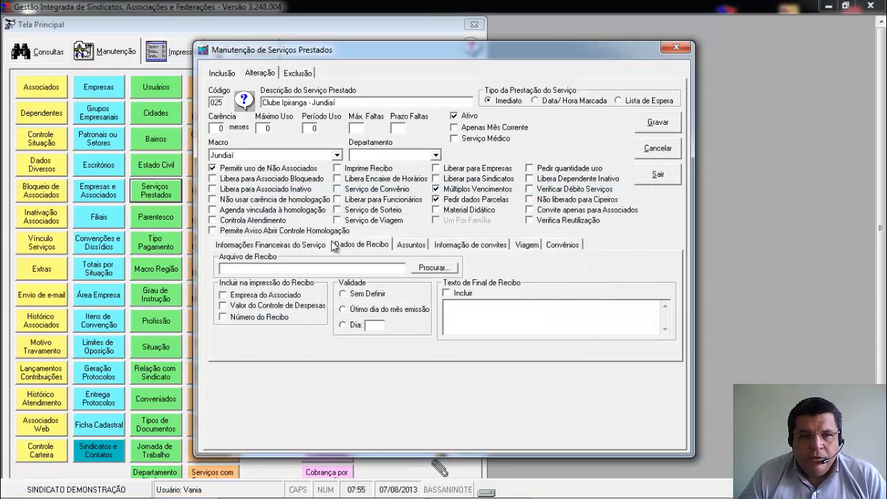
# Review the financial information, receipt data and subjects of the Clube Ipiranga - Jundiaí service.
pyautogui.click(287, 245)
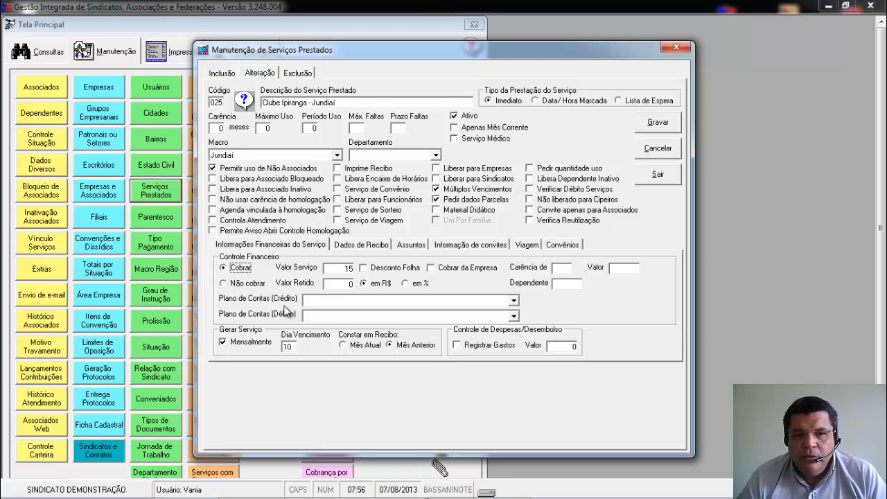
pyautogui.click(357, 250)
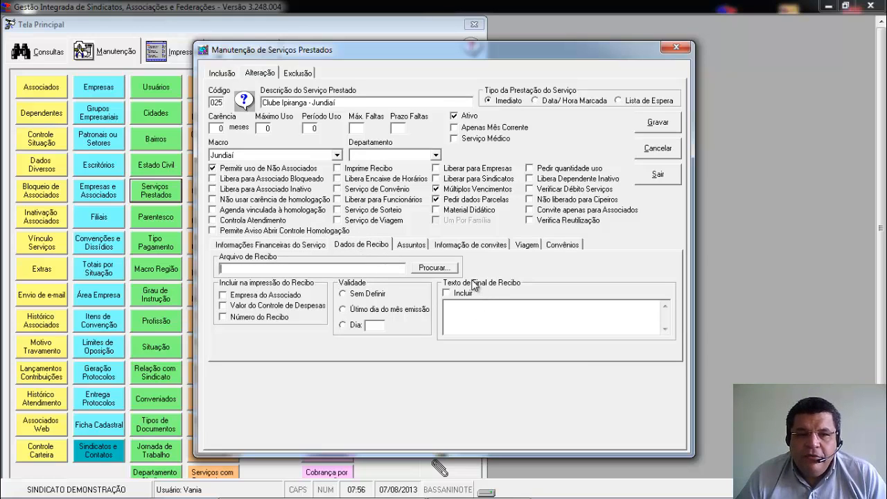
pyautogui.click(419, 245)
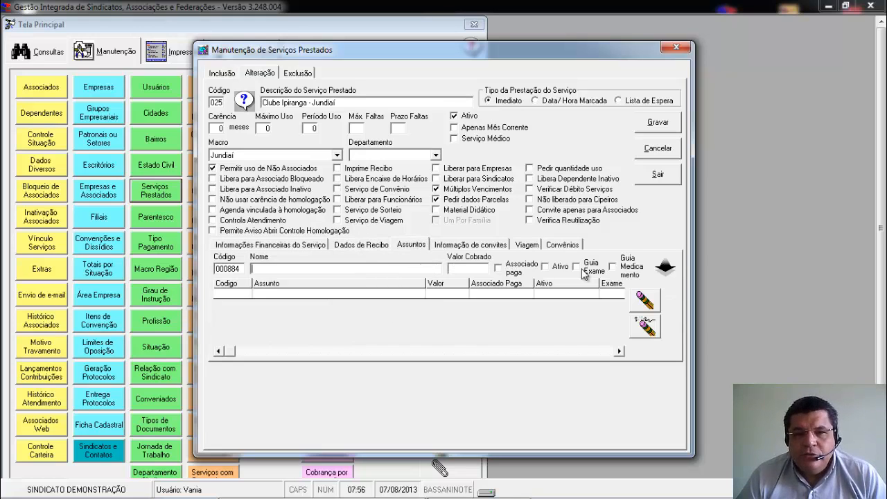
# Load the service Aposentadoria/inss by searching for "apose" and review its list of subjects.
pyautogui.click(218, 101)
pyautogui.click(243, 101)
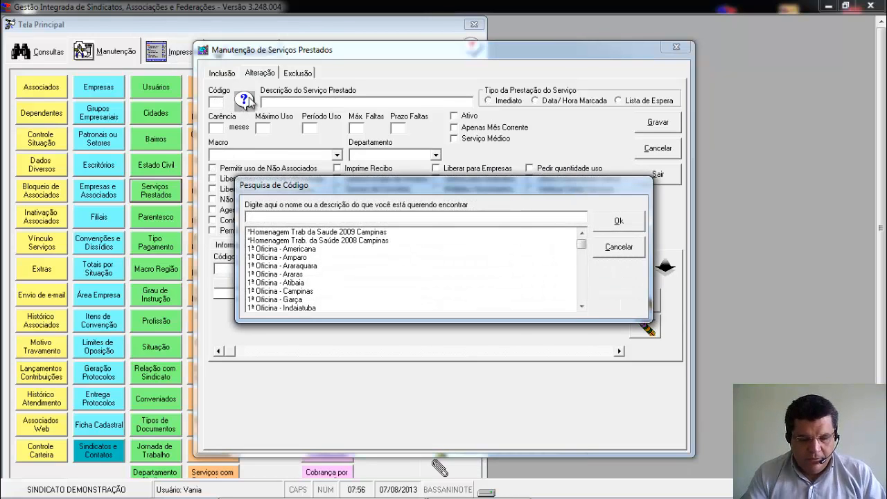
pyautogui.write('aposent')
pyautogui.press('Return')
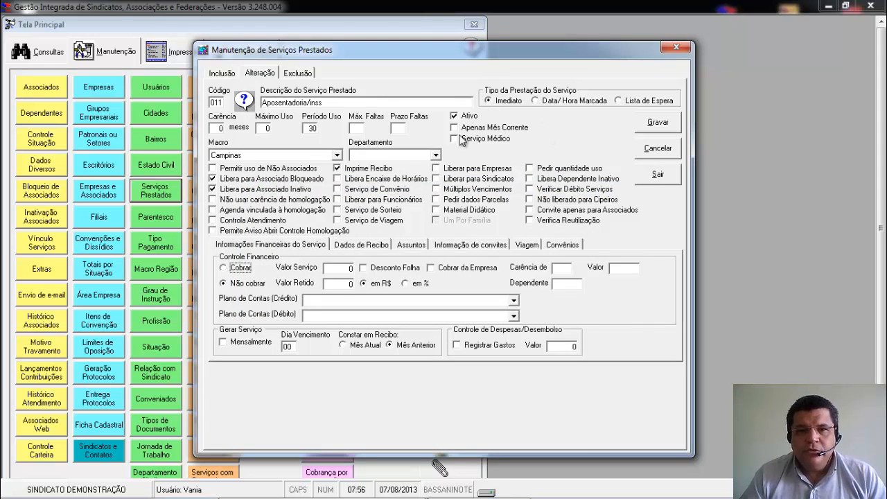
pyautogui.click(412, 245)
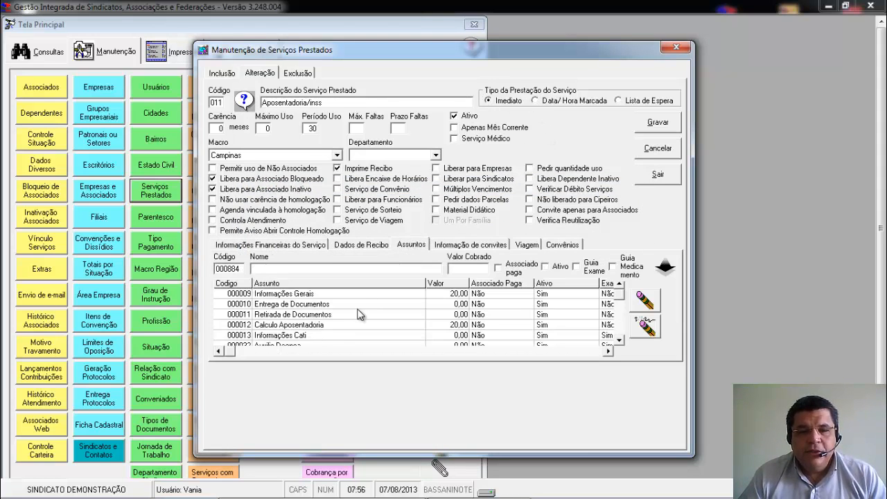
pyautogui.click(618, 340)
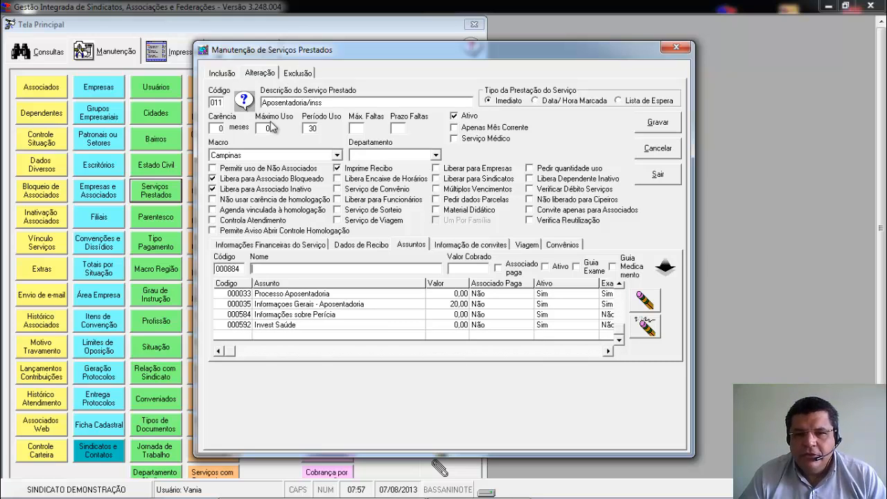
# Review the travel, agreement and receipt settings of the Aposentadoria/inss service and close the maintenance form.
pyautogui.click(534, 248)
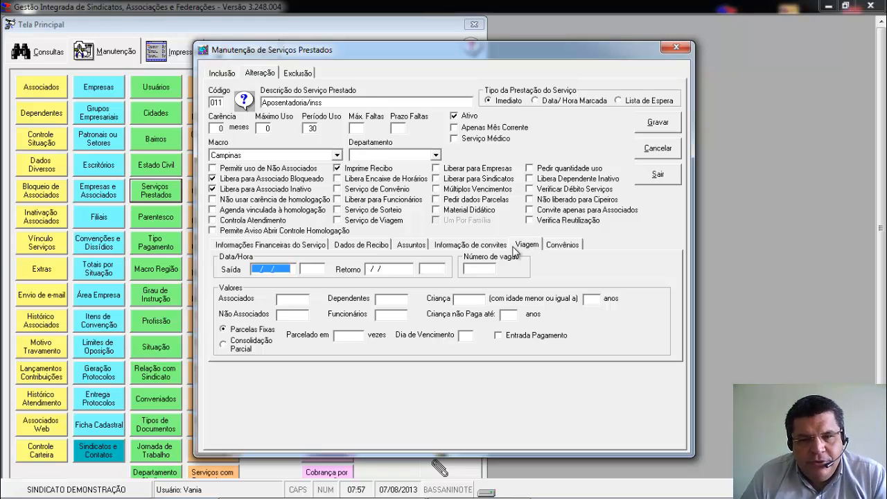
pyautogui.click(577, 249)
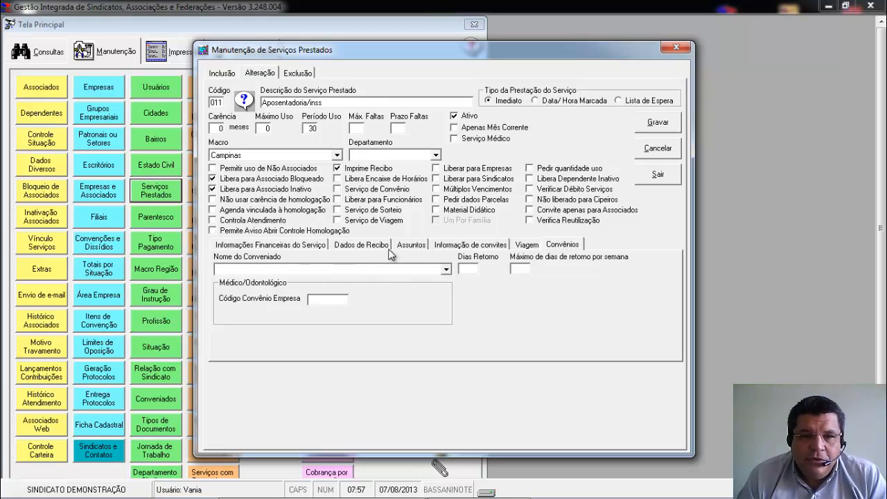
pyautogui.click(364, 244)
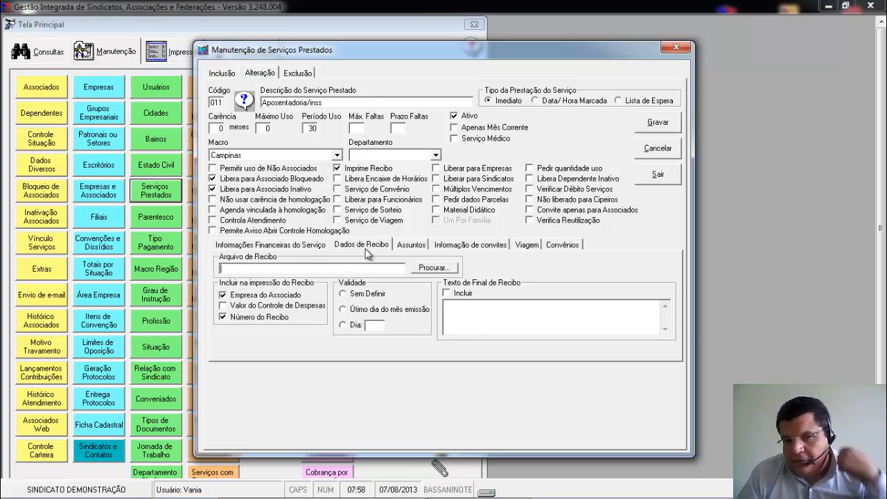
pyautogui.click(547, 245)
pyautogui.click(442, 266)
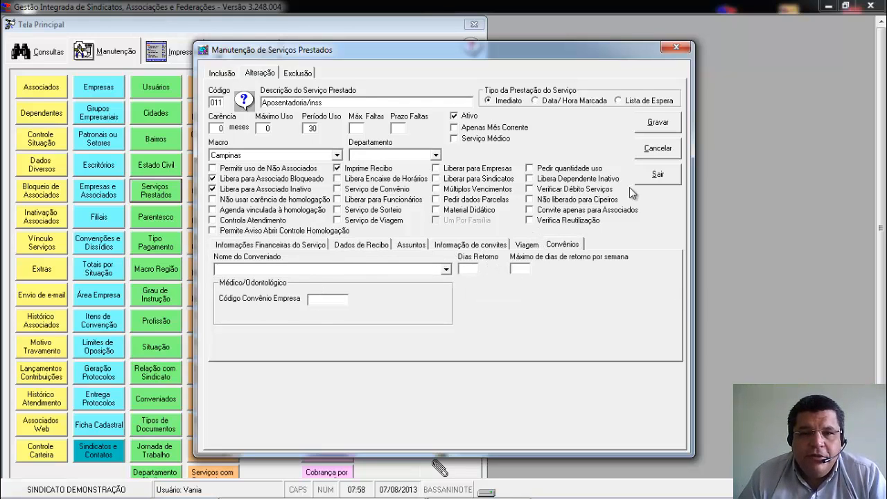
pyautogui.click(649, 179)
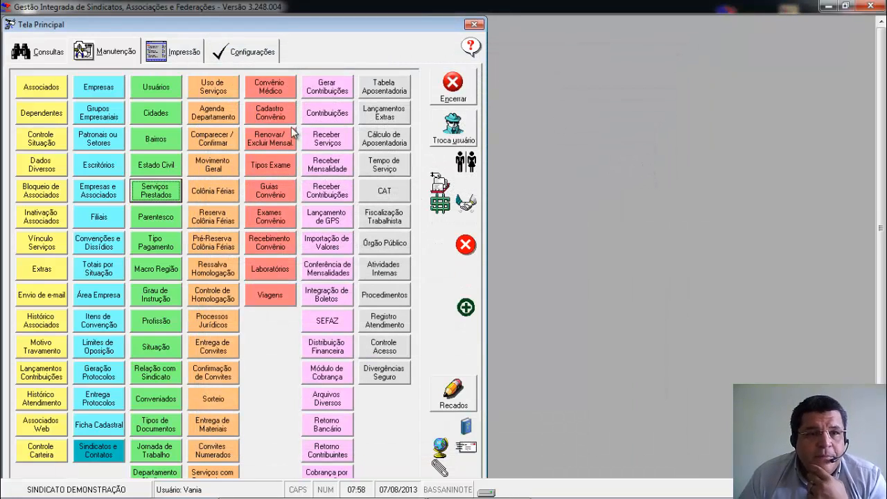
# Open the general movement report for printing and restrict it to only one associate, entering the associate's code.
pyautogui.click(177, 54)
pyautogui.click(212, 191)
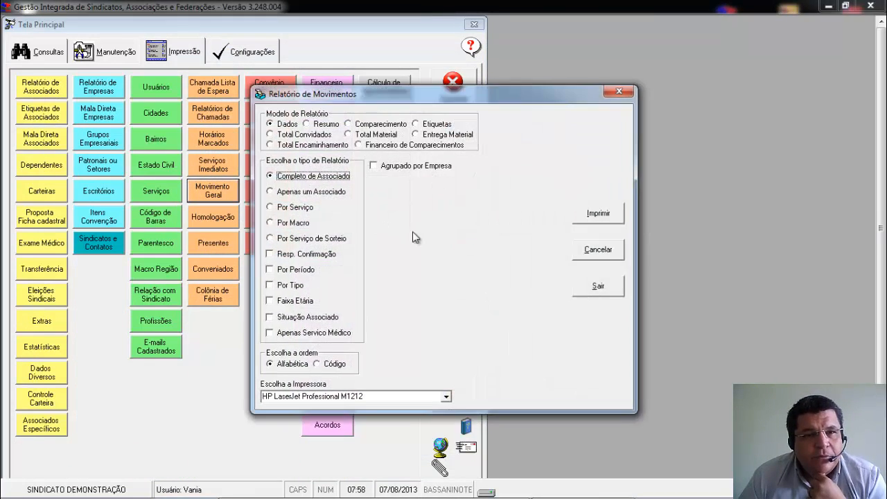
pyautogui.click(310, 194)
pyautogui.write('1')
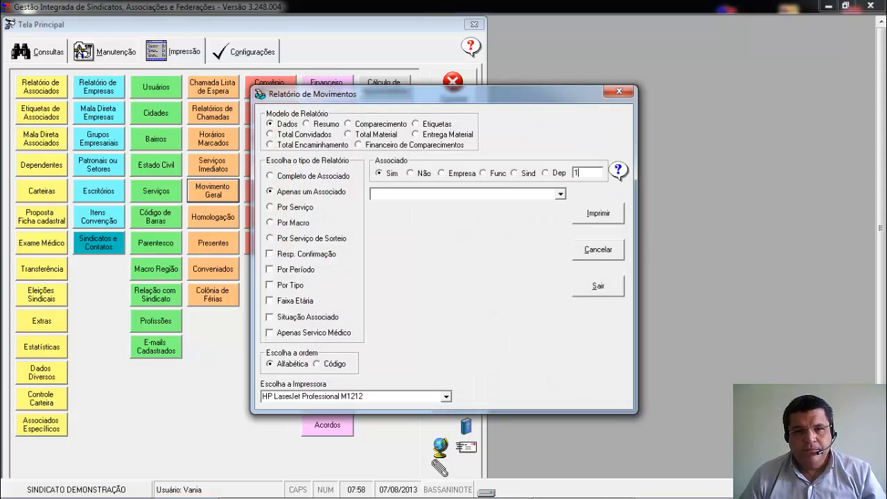
pyautogui.press('Tab')
# Choose Microsoft XPS Document Writer as the printer and generate the associate's movement report.
pyautogui.click(411, 397)
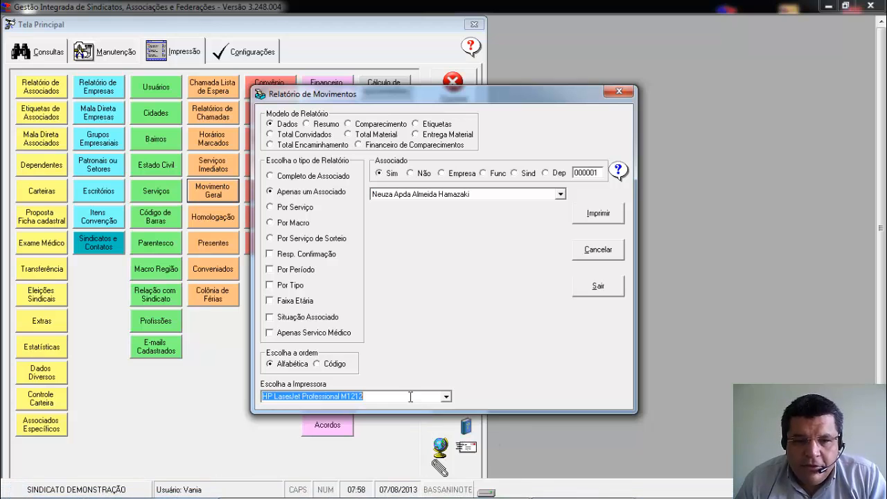
pyautogui.scroll(-1, 411, 397)
pyautogui.press('Tab')
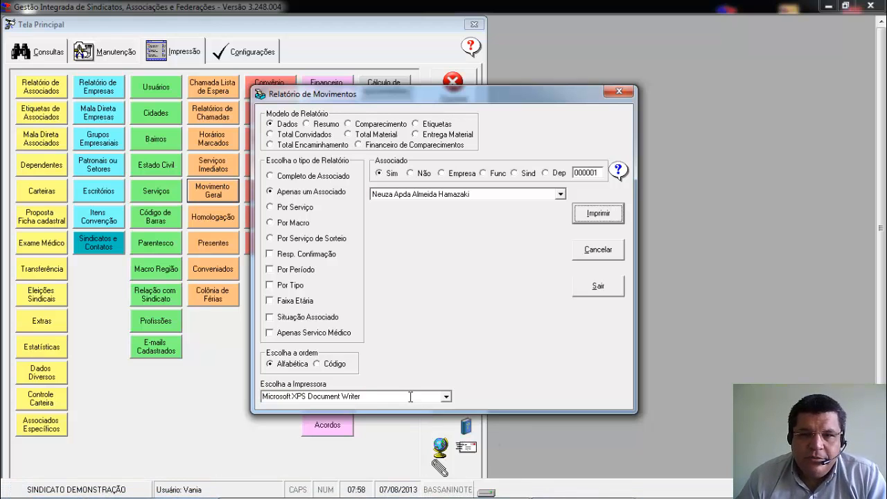
pyautogui.click(591, 220)
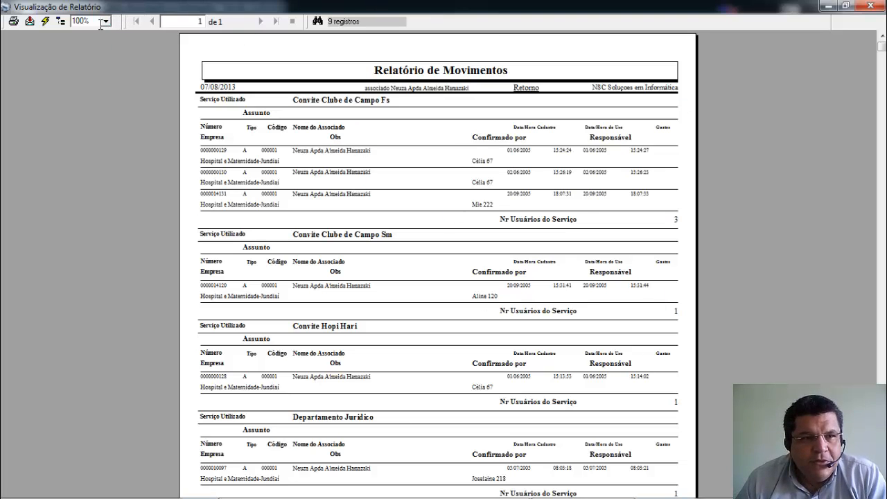
# Examine the services used in the associate's movement report at 150% zoom, and close the preview.
pyautogui.click(106, 22)
pyautogui.click(91, 72)
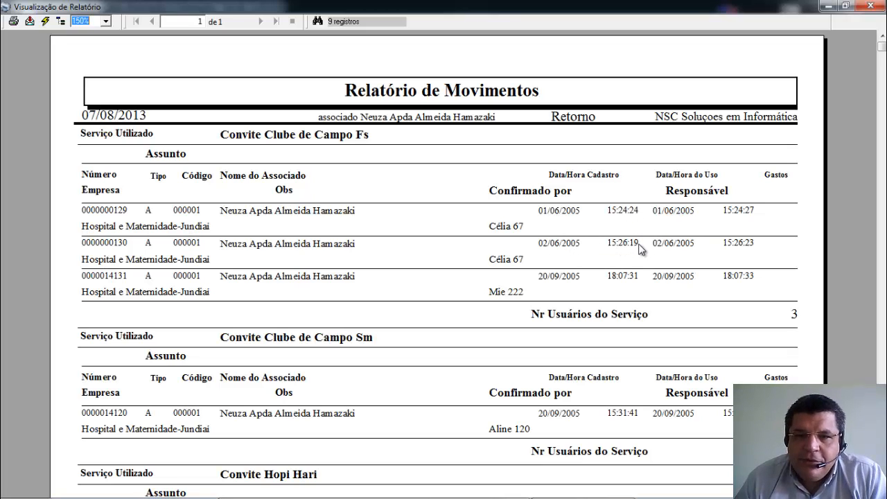
pyautogui.click(884, 179)
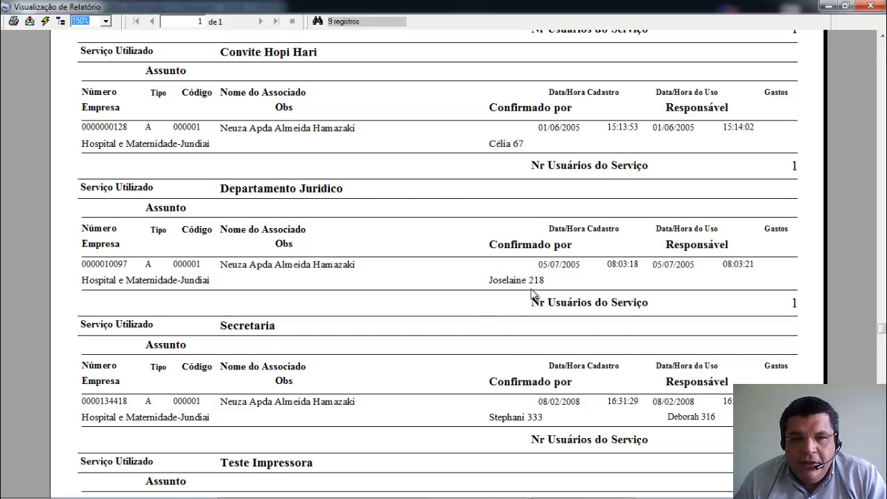
pyautogui.click(882, 156)
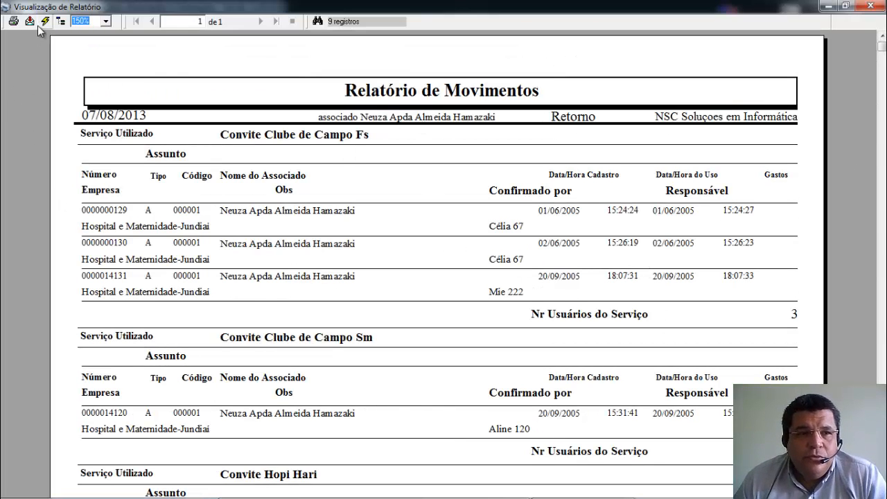
pyautogui.click(881, 7)
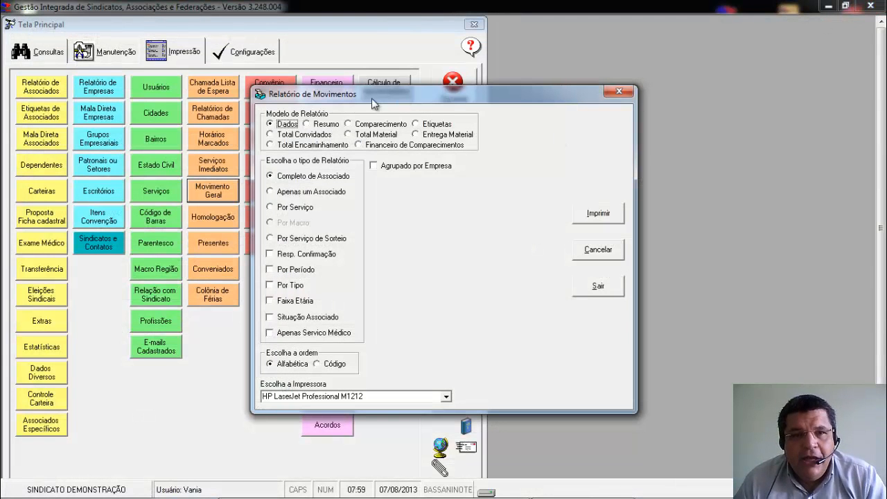
# Set the movement report to the Resumo model, filtered by period from 01/02/2009 to 30/03/2009.
pyautogui.click(307, 123)
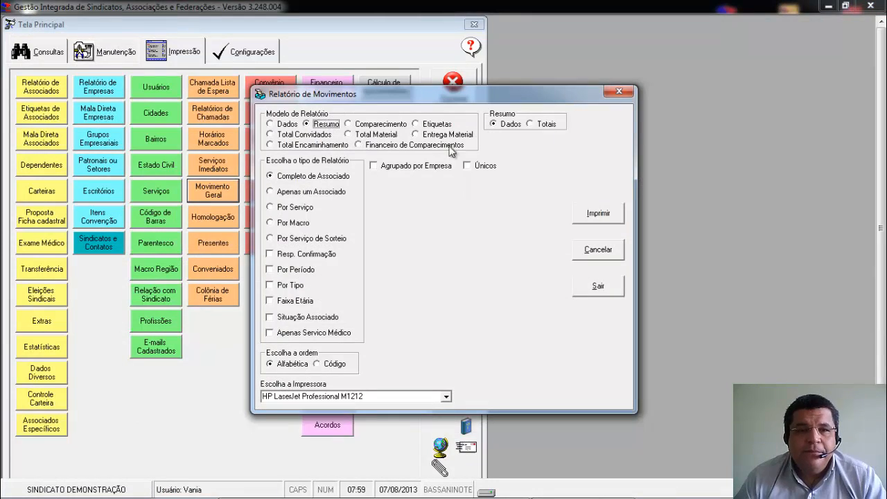
pyautogui.click(311, 269)
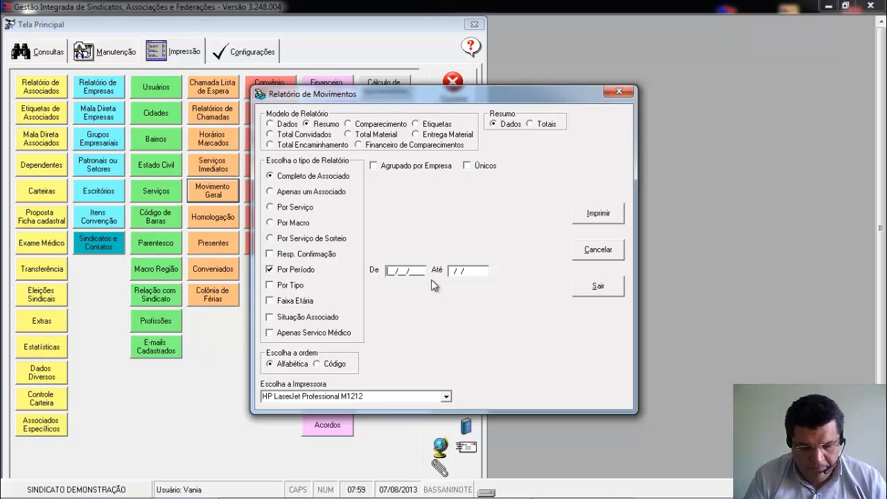
pyautogui.write('010')
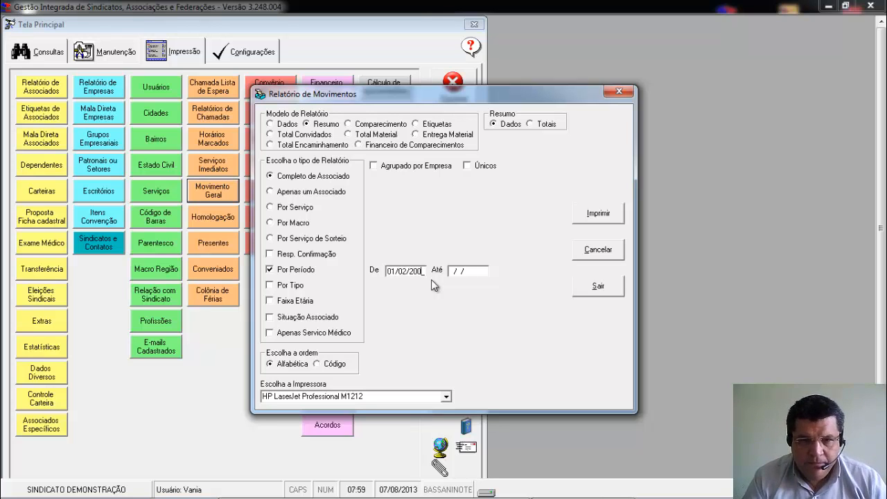
pyautogui.press('Tab')
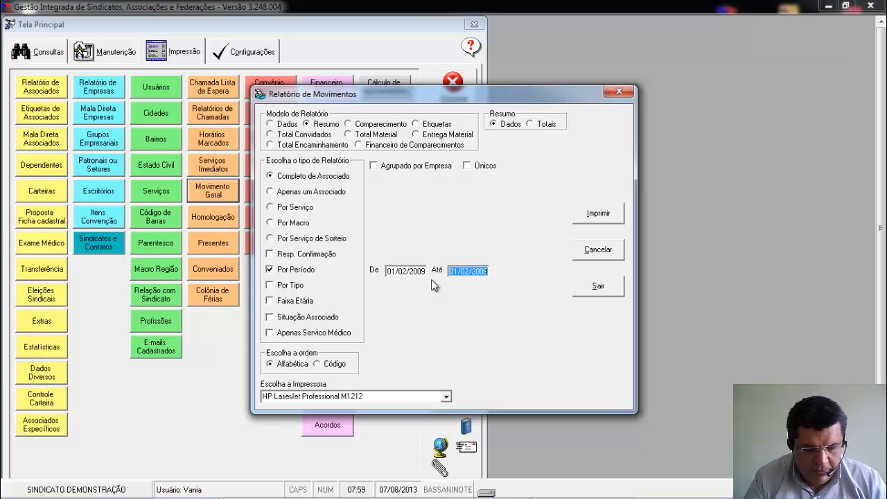
pyautogui.write('30/03/200')
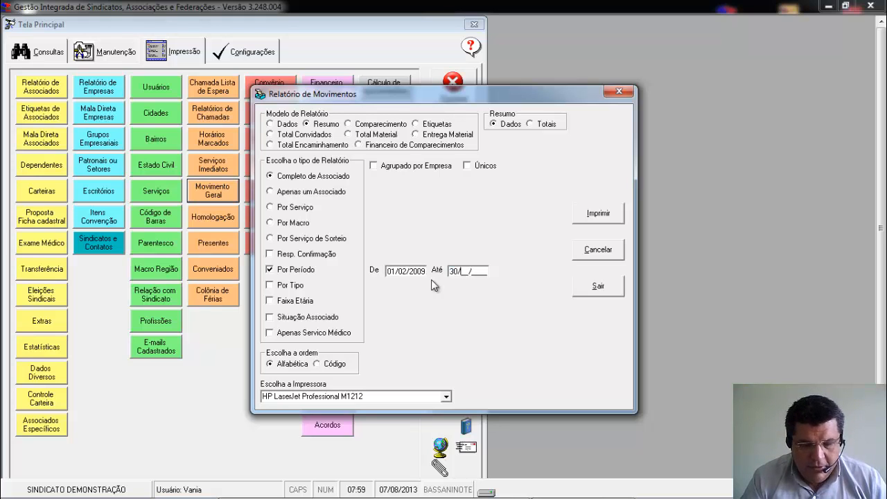
pyautogui.write('9')
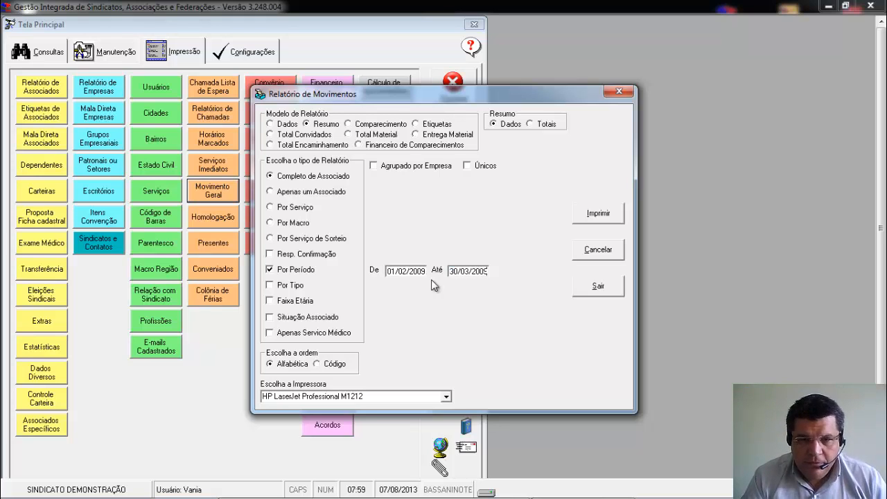
# Select Microsoft XPS Document Writer as the printer and generate the summary movement report for the period.
pyautogui.press('Tab')
pyautogui.press('Down')
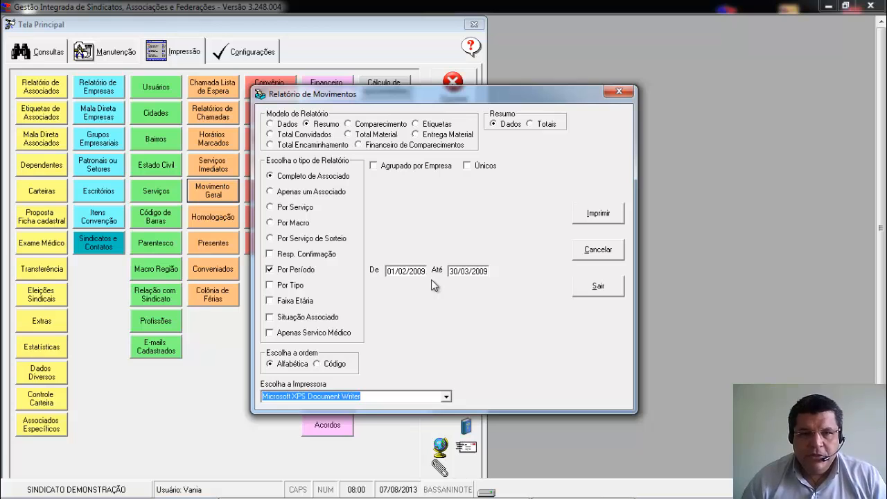
pyautogui.press('Tab')
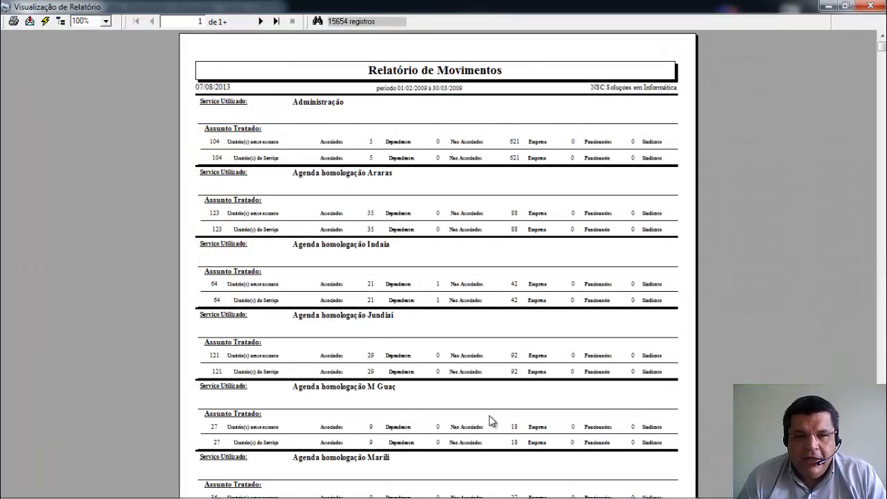
# Examine the user totals per service on the first page of the summary report at 150% zoom.
pyautogui.click(104, 23)
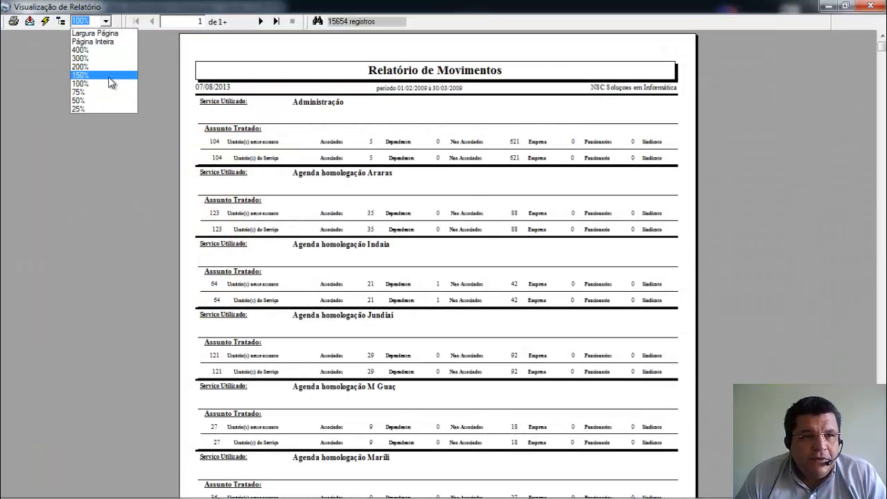
pyautogui.click(108, 83)
pyautogui.scroll(-2, 677, 294)
pyautogui.scroll(4, 673, 292)
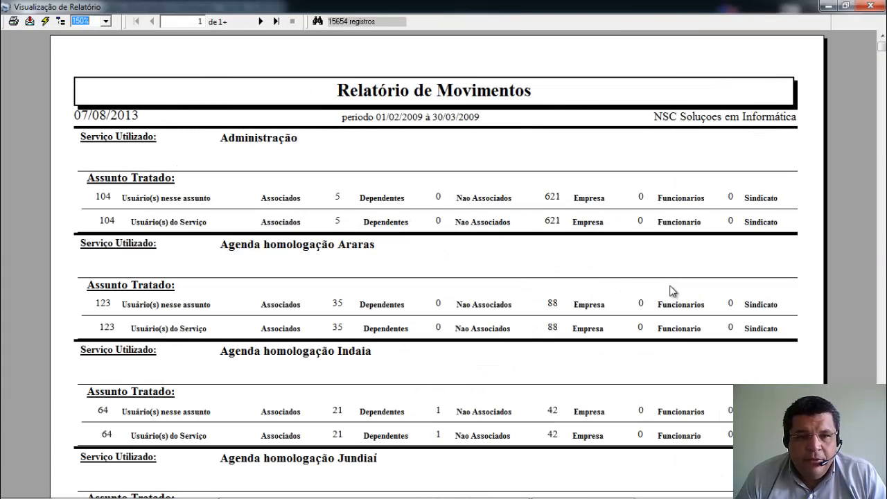
pyautogui.click(882, 430)
pyautogui.moveTo(882, 329); pyautogui.dragTo(882, 47)
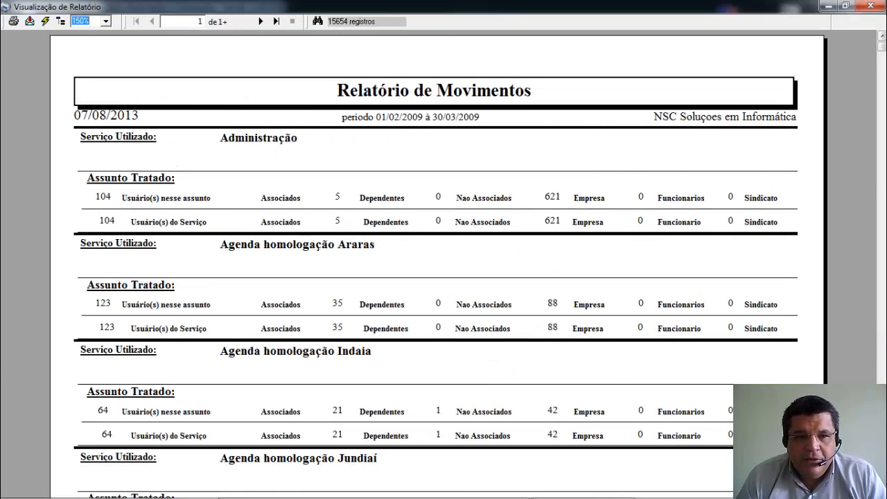
pyautogui.click(884, 194)
pyautogui.click(884, 194)
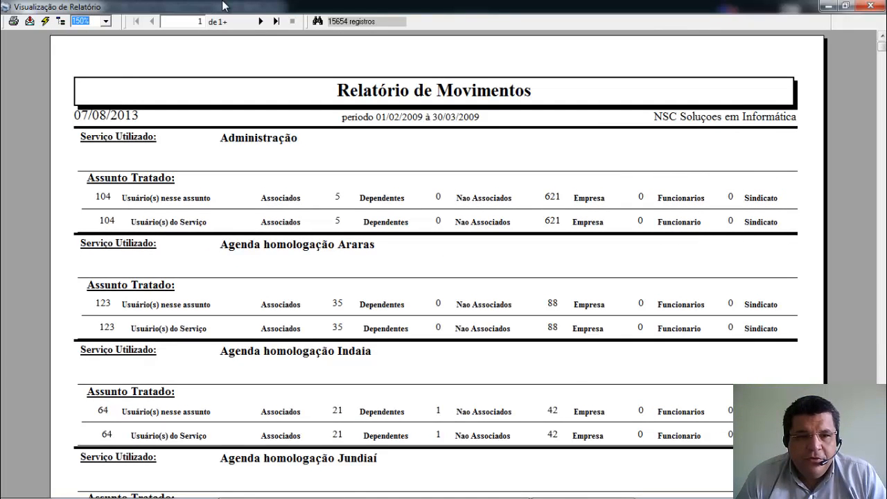
# Page forward to page 4 of the summary report, review the legal department totals by subject, and close the preview.
pyautogui.click(261, 21)
pyautogui.click(261, 22)
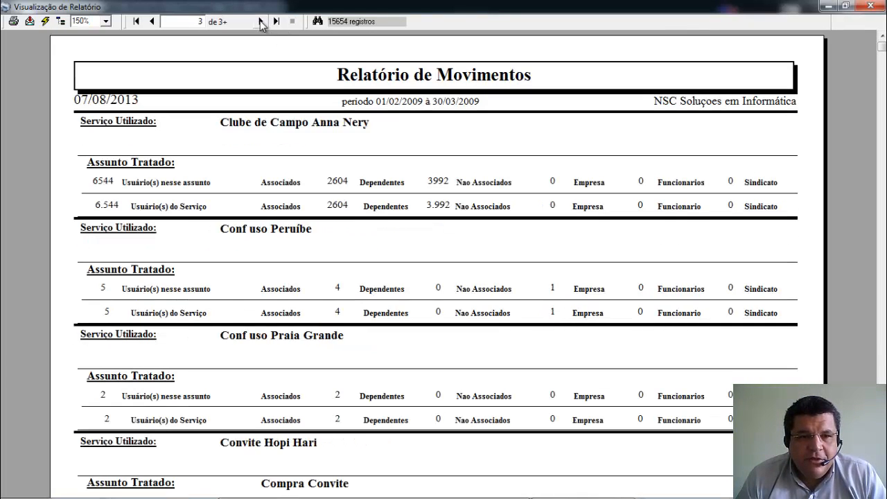
pyautogui.click(261, 21)
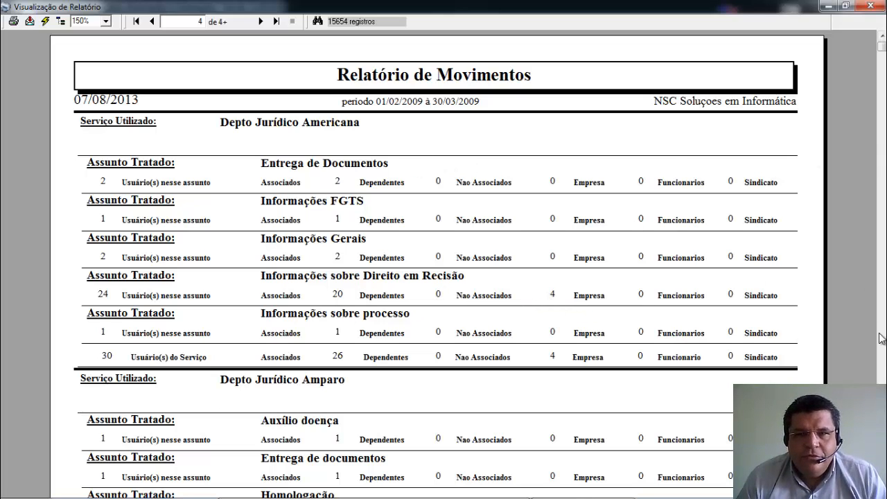
pyautogui.scroll(-2, 437, 263)
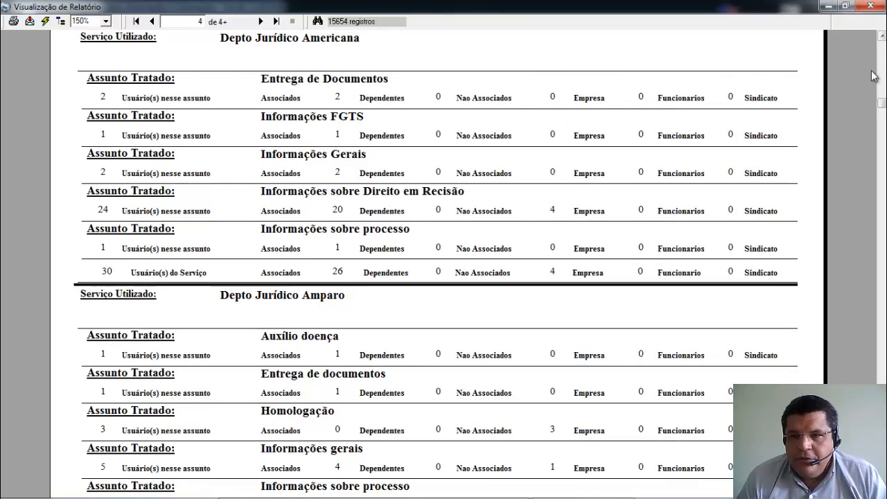
pyautogui.click(884, 39)
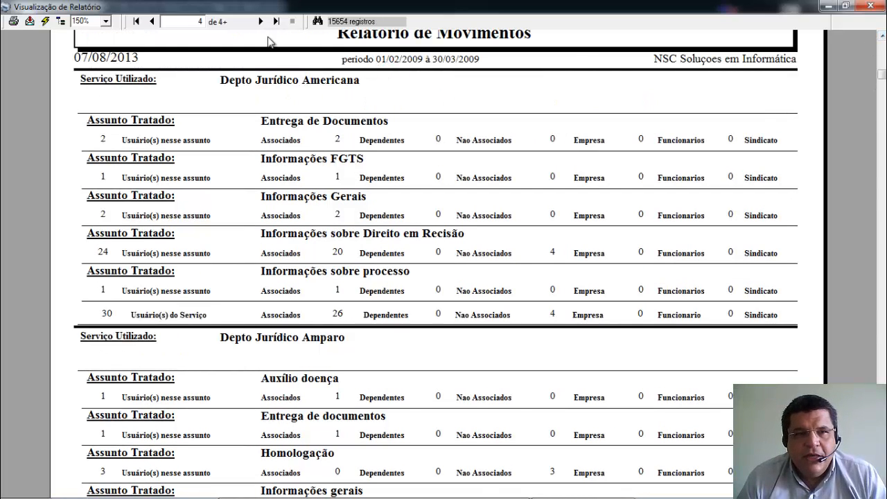
pyautogui.click(871, 6)
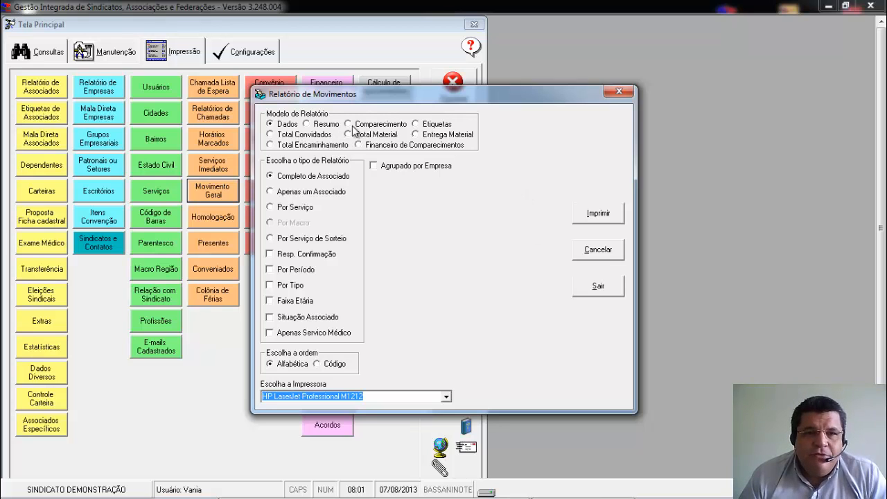
# Review the options of the Comparecimento and Etiquetas report models, and exit the movement report form.
pyautogui.click(400, 125)
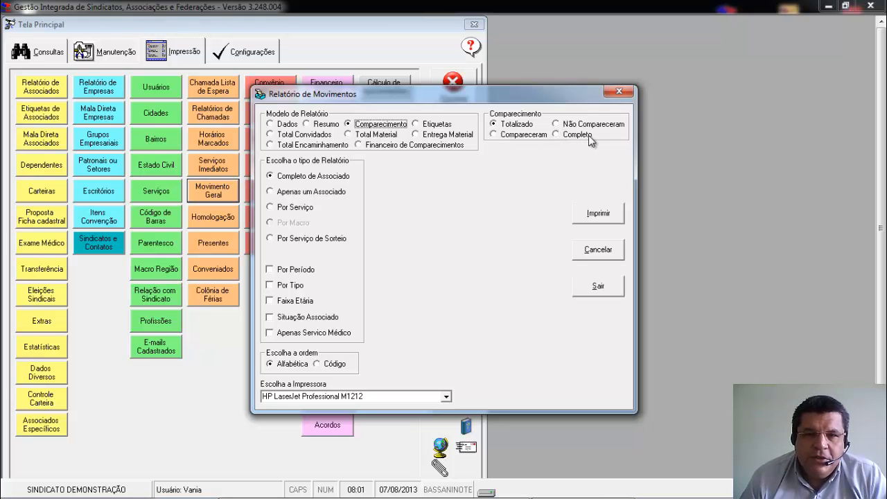
pyautogui.click(438, 125)
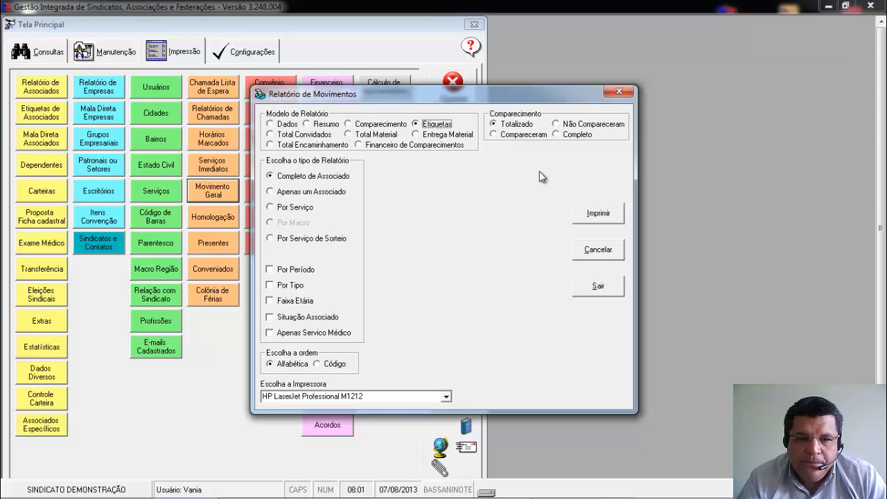
pyautogui.click(613, 289)
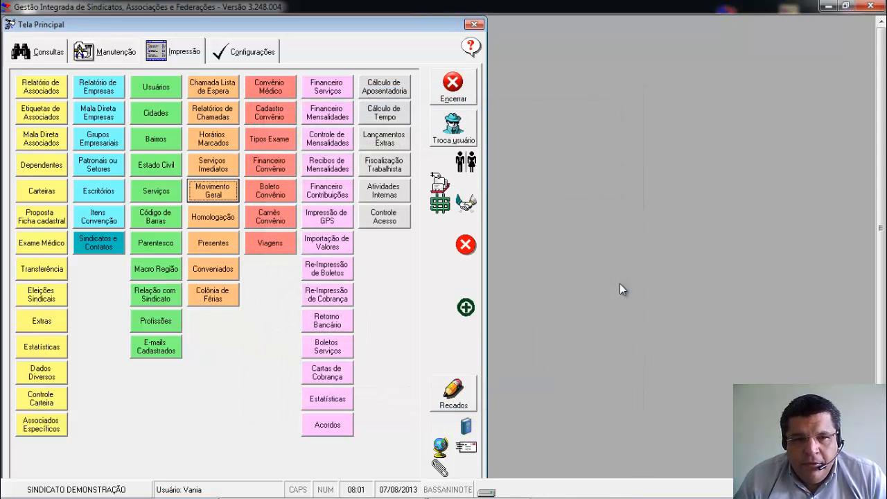
# Open the Controle de Homologação maintenance form, review its fields, and exit it.
pyautogui.click(127, 55)
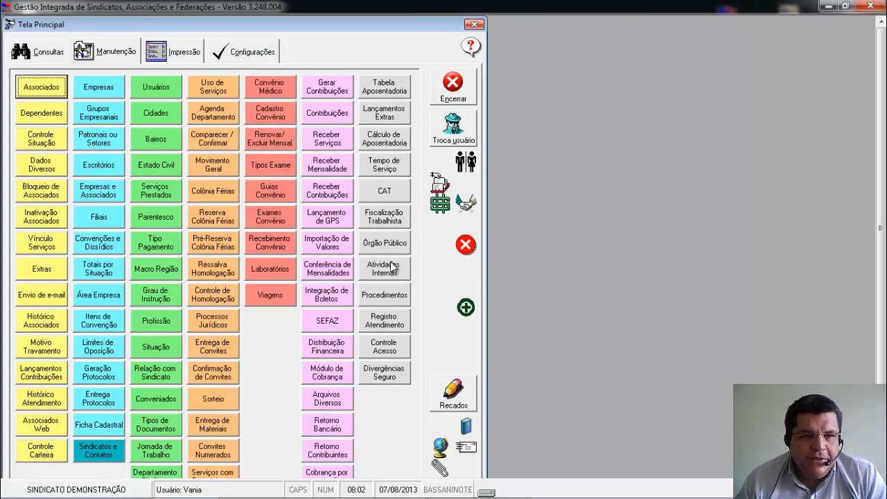
pyautogui.click(233, 300)
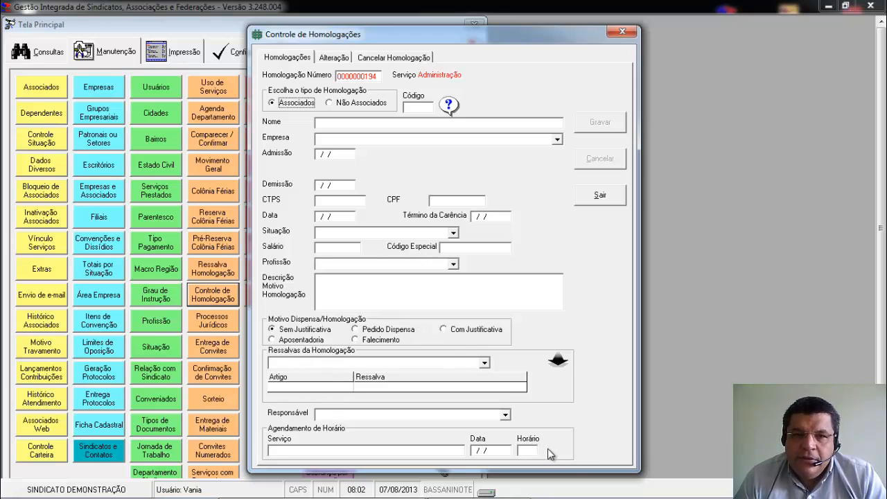
pyautogui.click(592, 201)
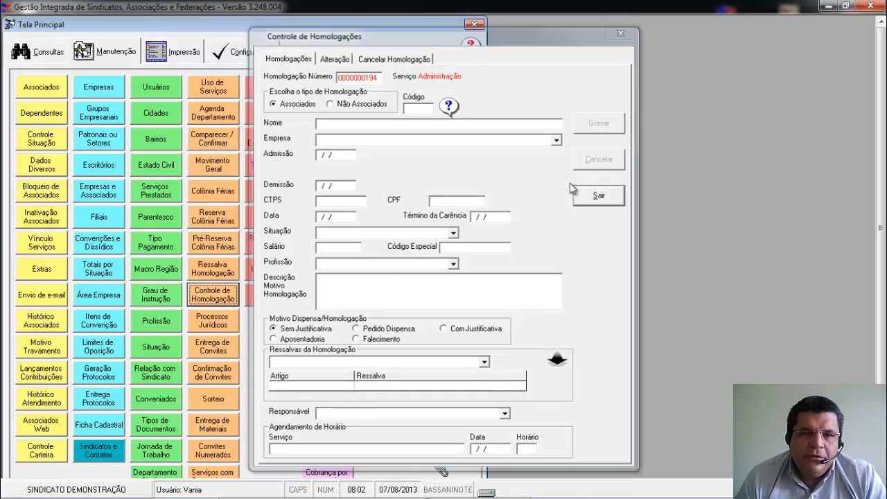
# Try to open the Homologação print report under the current employee account.
pyautogui.click(172, 56)
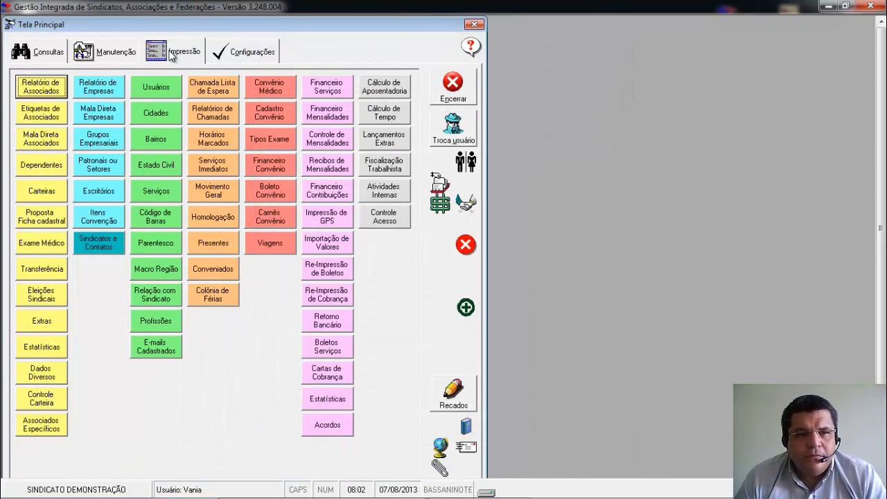
pyautogui.click(214, 217)
pyautogui.click(521, 299)
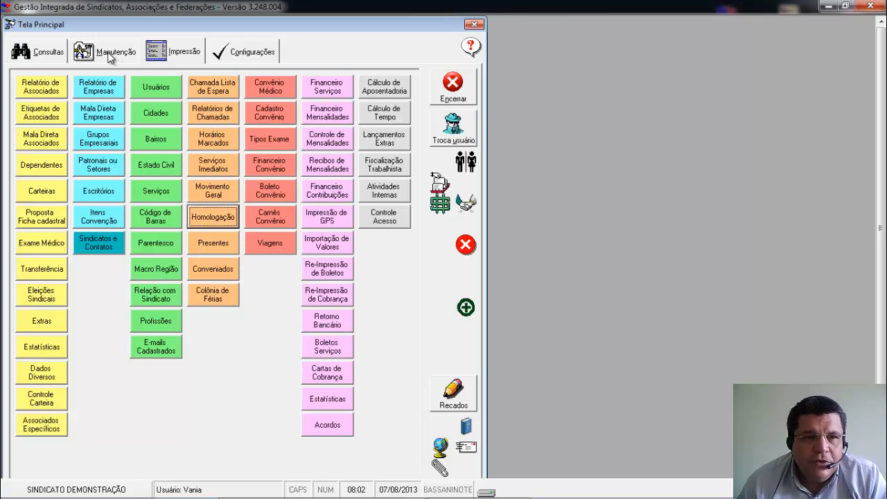
pyautogui.click(204, 219)
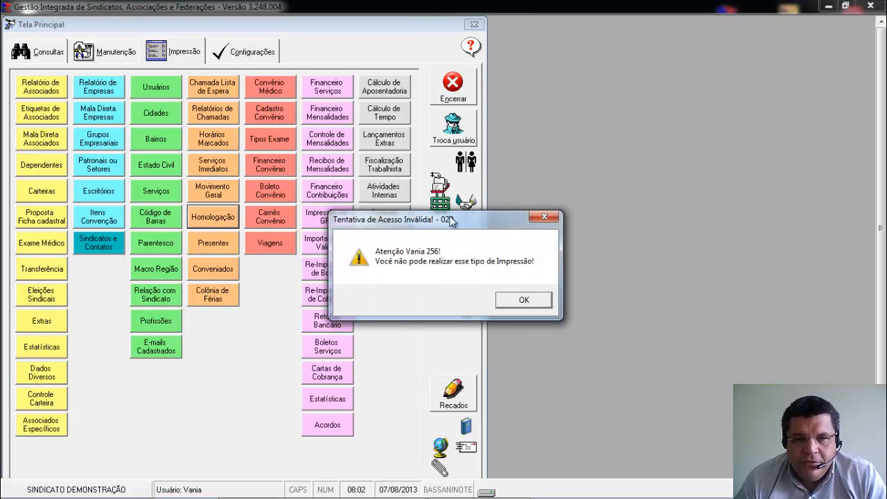
pyautogui.click(517, 300)
# Switch the system access to another employee by selecting the employee's name and entering the account password.
pyautogui.click(454, 129)
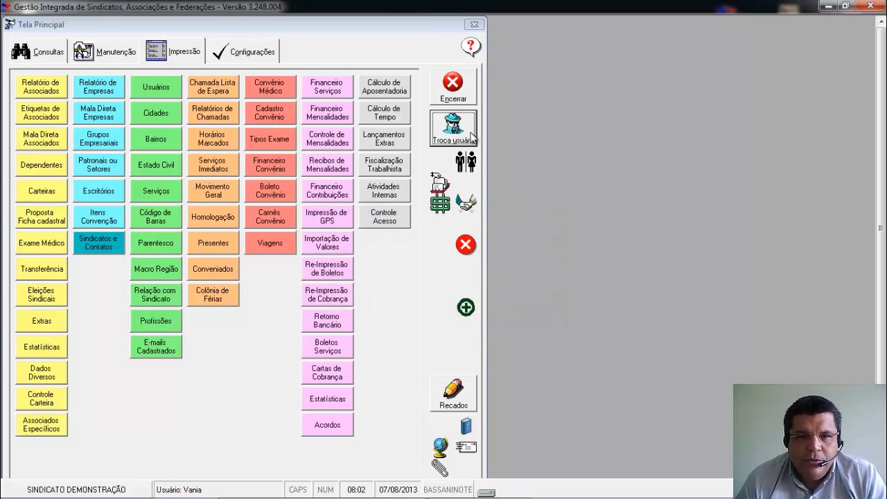
pyautogui.write('Milena 516')
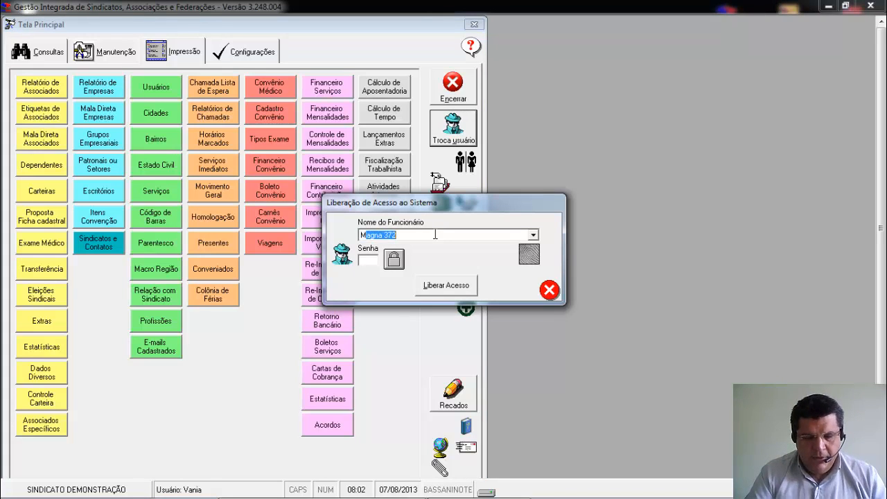
pyautogui.press('Tab')
pyautogui.write('****')
pyautogui.press('Return')
pyautogui.press('Return')
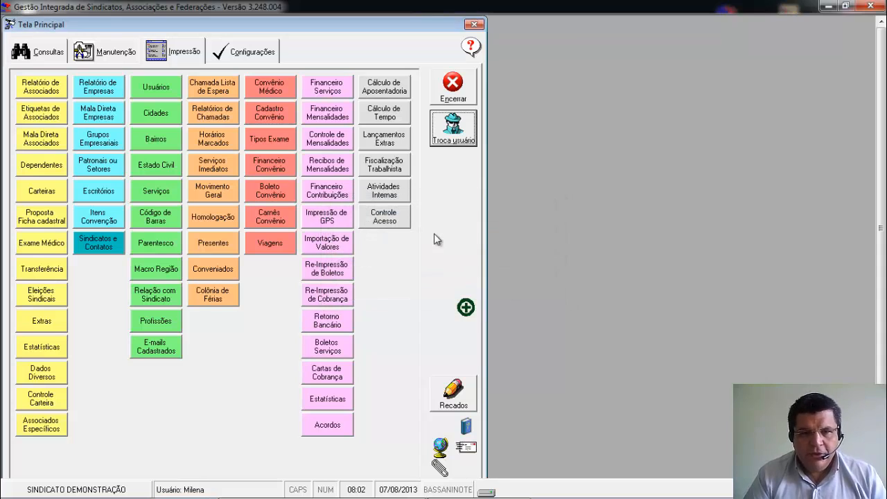
# Try to open the Homologação print report, and view and exit the Movimento Geral report form.
pyautogui.click(224, 218)
pyautogui.click(513, 300)
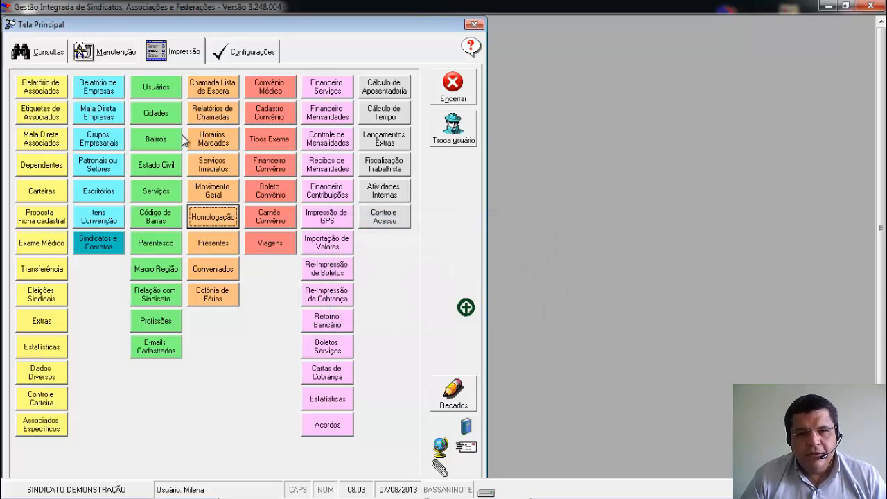
pyautogui.click(216, 192)
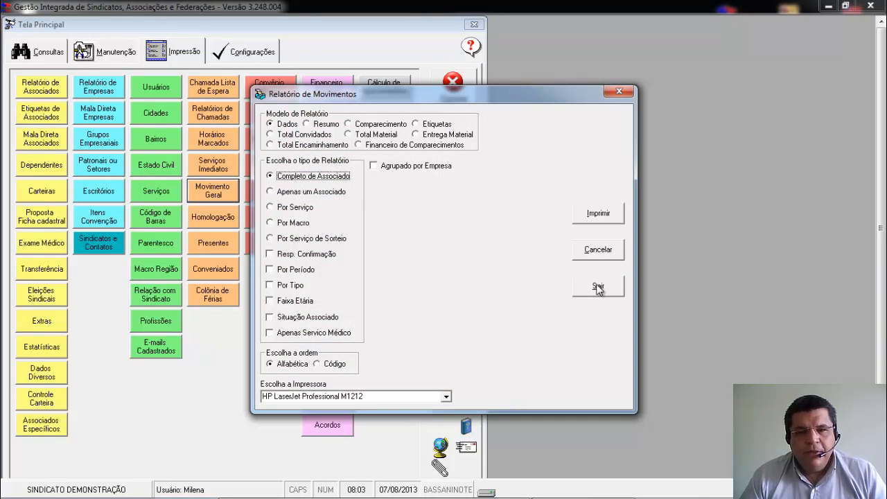
pyautogui.click(599, 287)
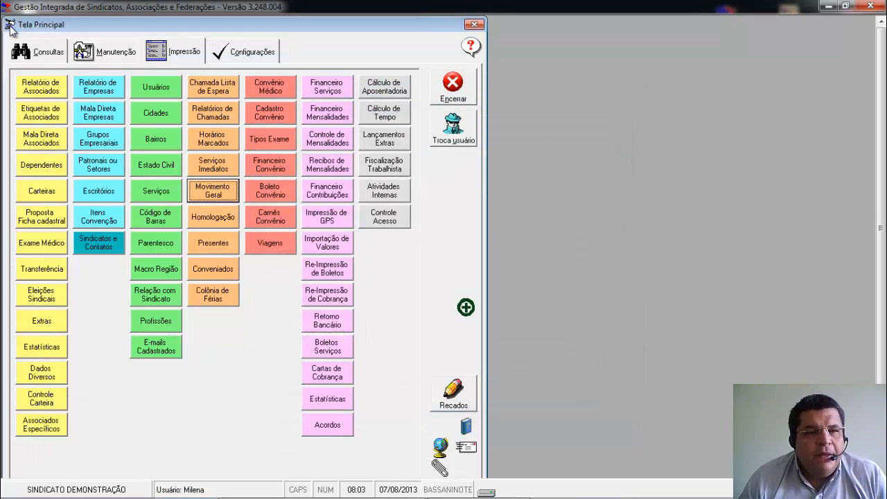
# Try to open the Colônia Férias maintenance form under this employee account.
pyautogui.click(103, 56)
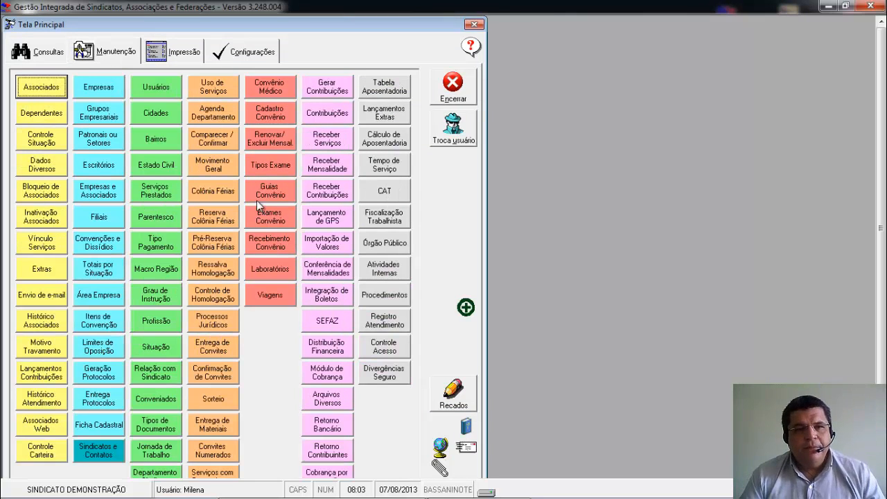
pyautogui.click(224, 198)
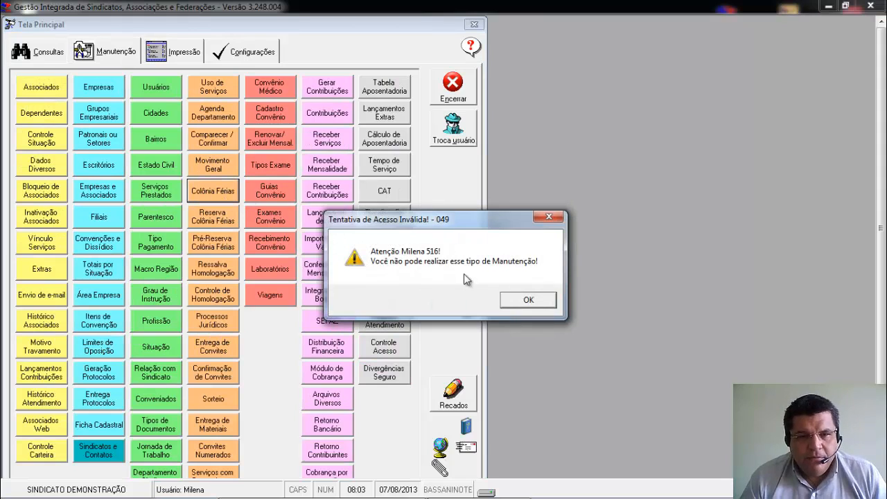
pyautogui.click(529, 299)
# Switch access back to the previous employee account with its name and password, and dismiss the login notices.
pyautogui.click(457, 139)
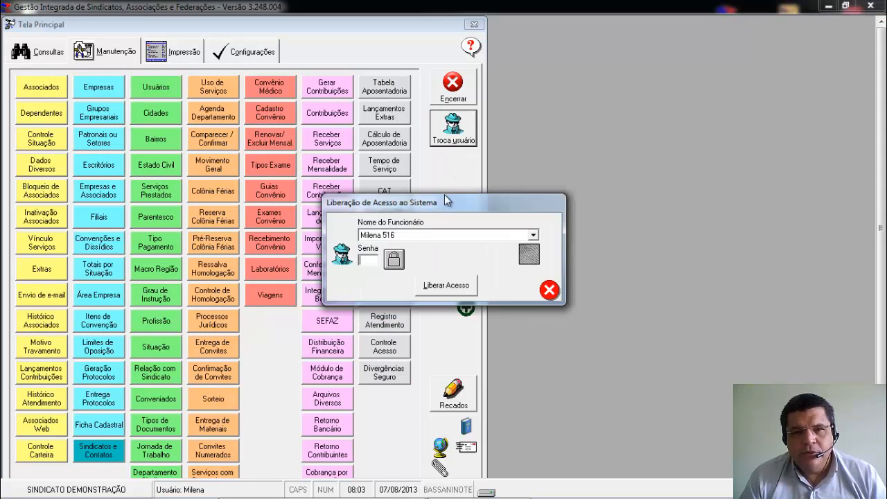
pyautogui.click(437, 236)
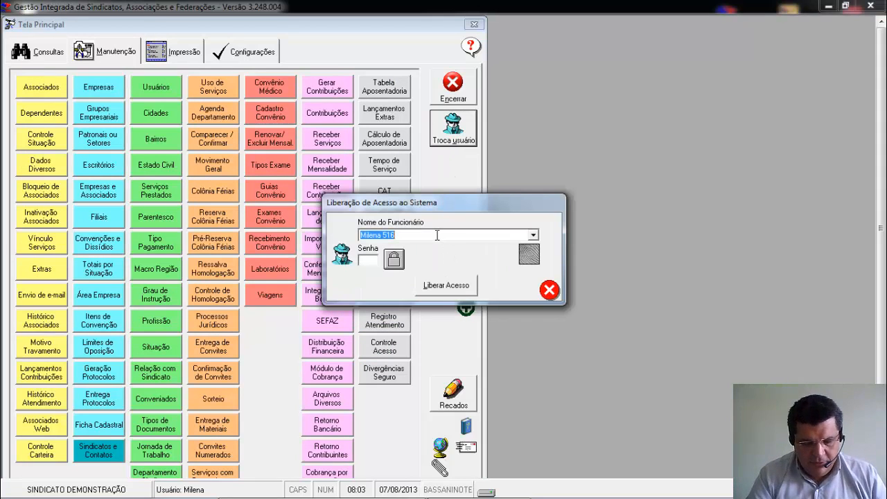
pyautogui.write('Vania 256')
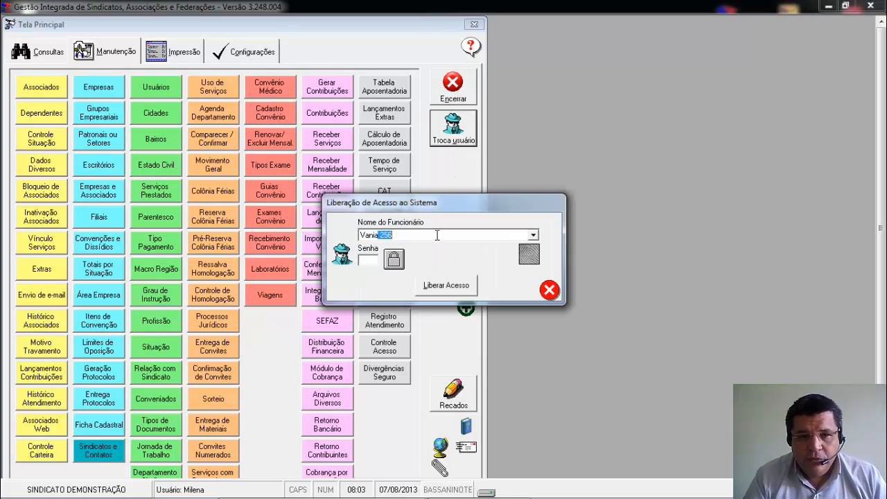
pyautogui.press('Tab')
pyautogui.write('******')
pyautogui.press('Tab')
pyautogui.press('Return')
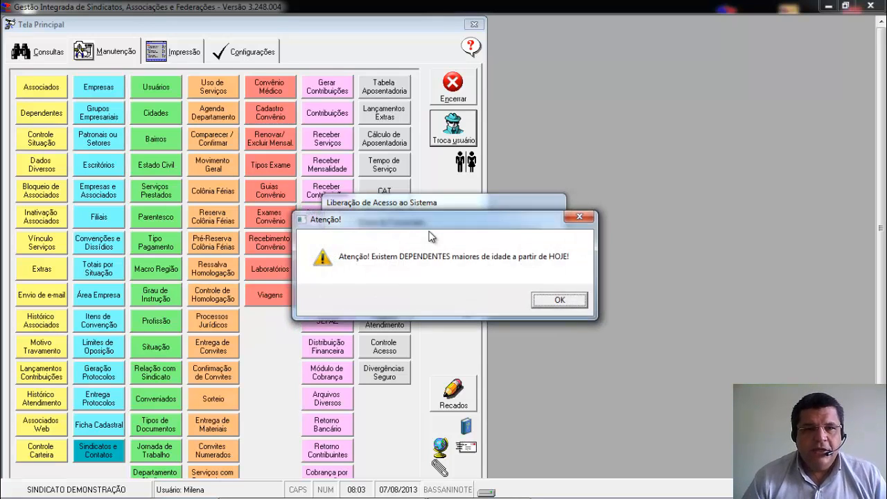
pyautogui.press('Return')
pyautogui.press('Return')
pyautogui.press('Return')
pyautogui.press('Return')
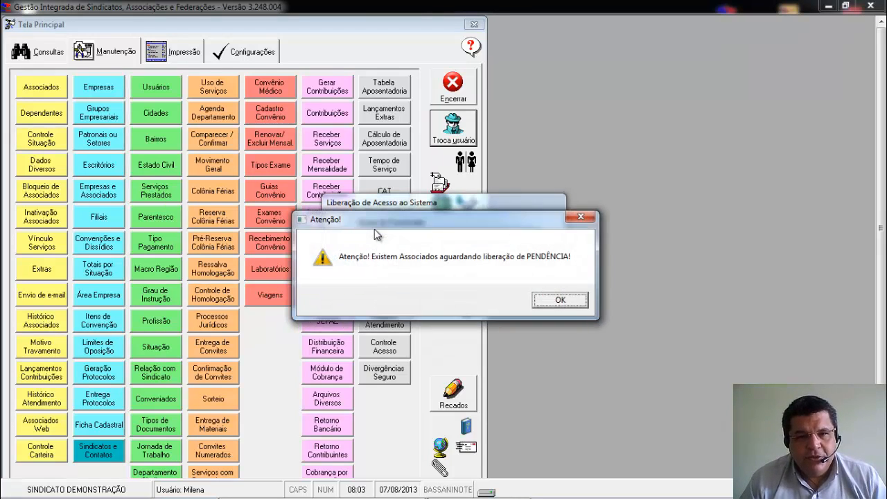
# Open the Colônia Férias maintenance form and load the colony with code 1 for alteration.
pyautogui.click(221, 193)
pyautogui.click(306, 79)
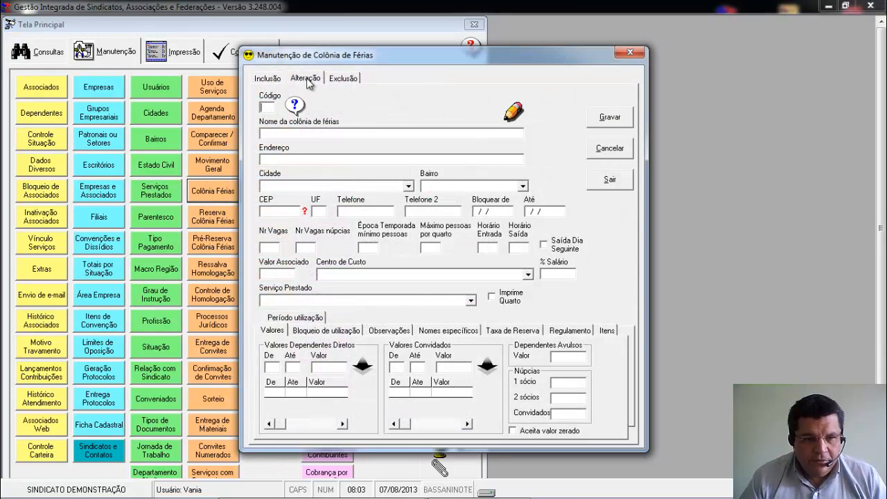
pyautogui.write('1')
pyautogui.press('Return')
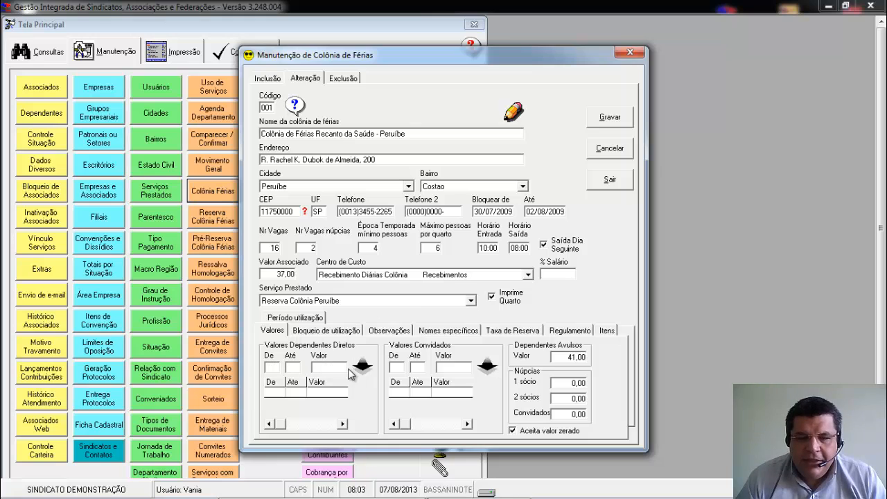
# Examine the colony's room blocking periods under Bloqueio de utilização and choose room 4 for a new blocking period.
pyautogui.click(333, 332)
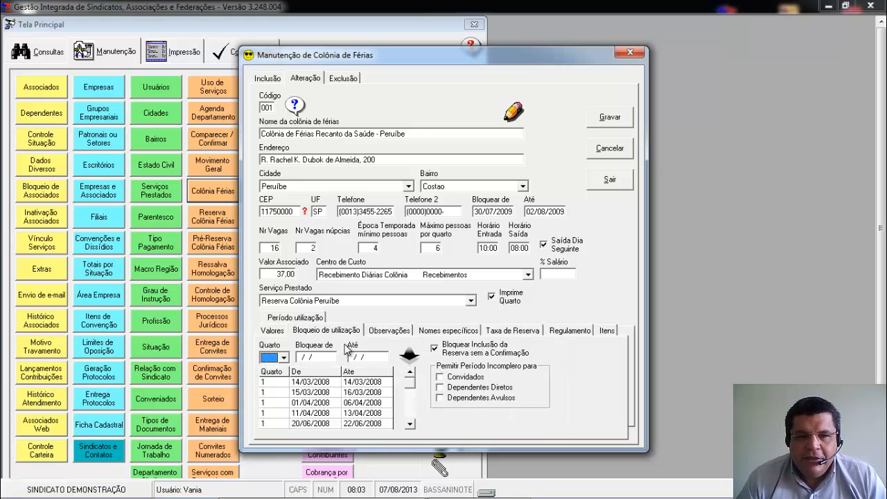
pyautogui.click(410, 424)
pyautogui.click(411, 424)
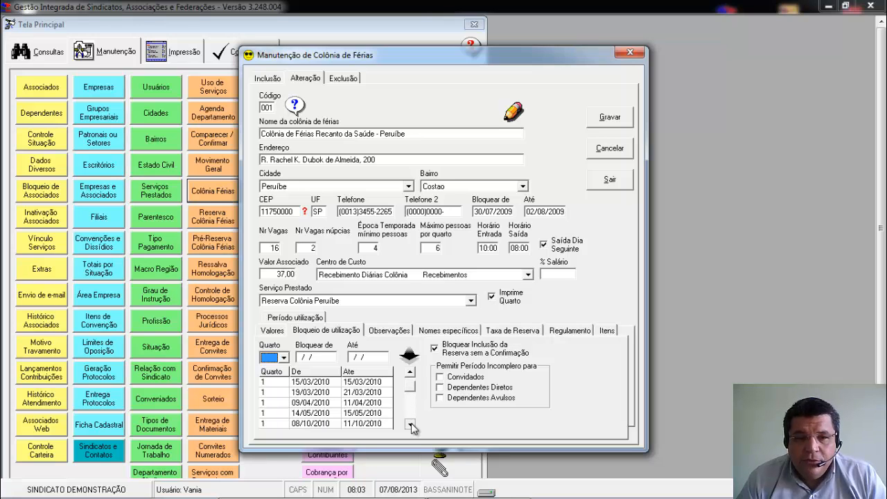
pyautogui.click(412, 425)
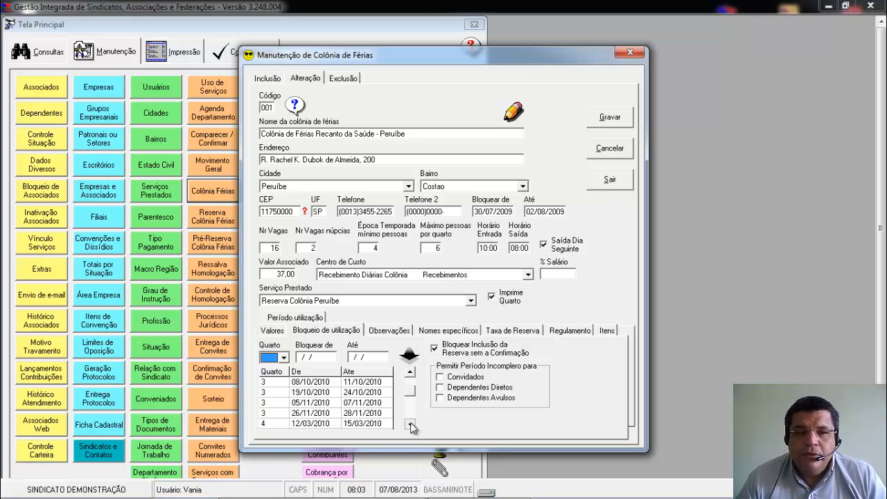
pyautogui.click(285, 358)
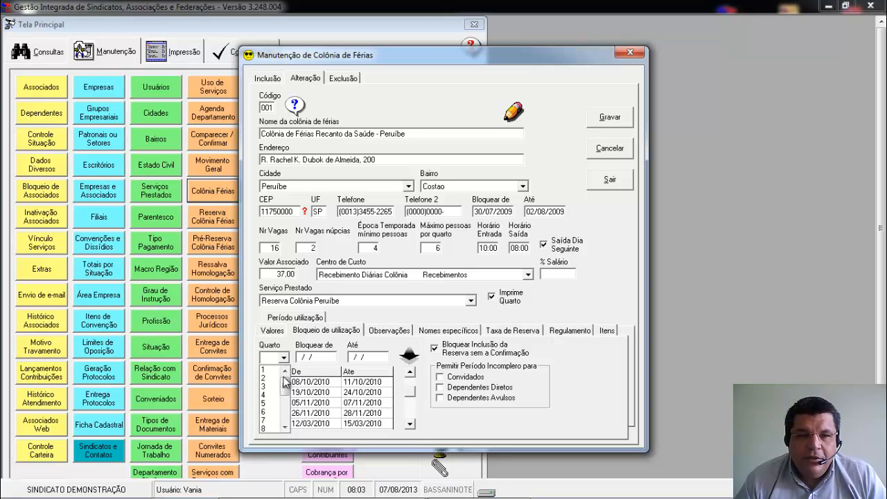
pyautogui.click(268, 399)
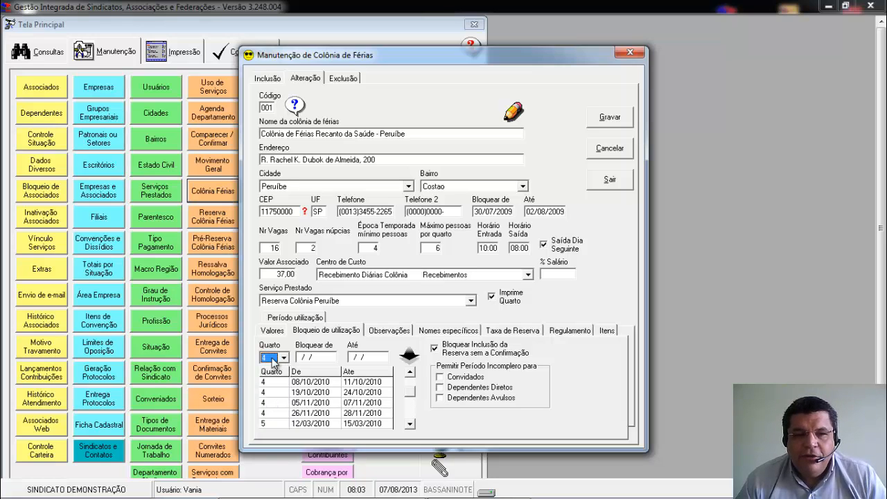
pyautogui.click(313, 358)
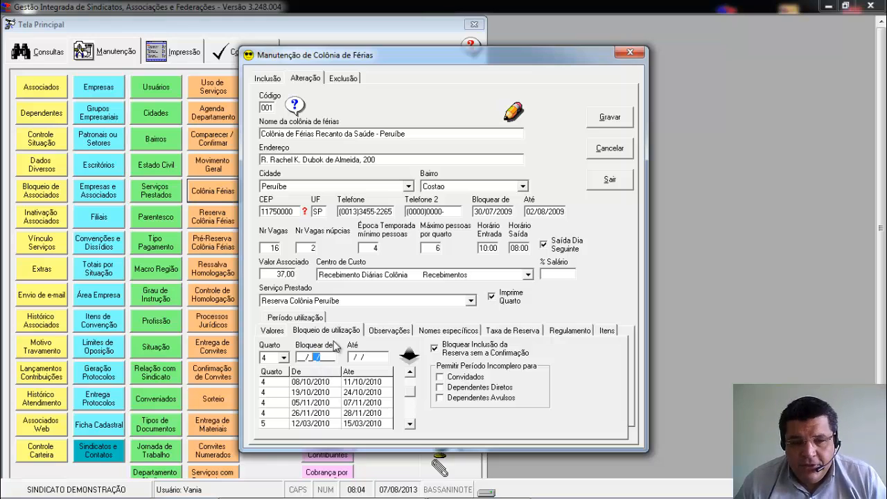
# Review the colony's Observações texts: Desistência, "De Acordo", Importantes and Rodapé.
pyautogui.click(389, 331)
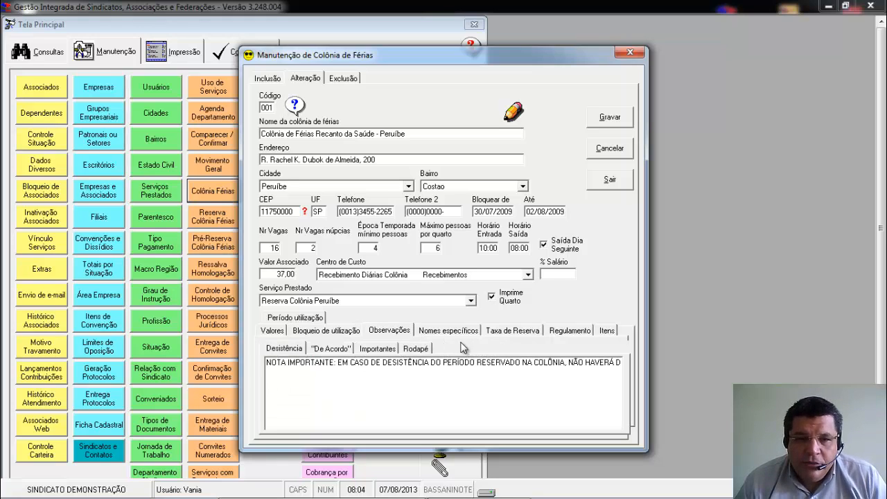
pyautogui.click(328, 349)
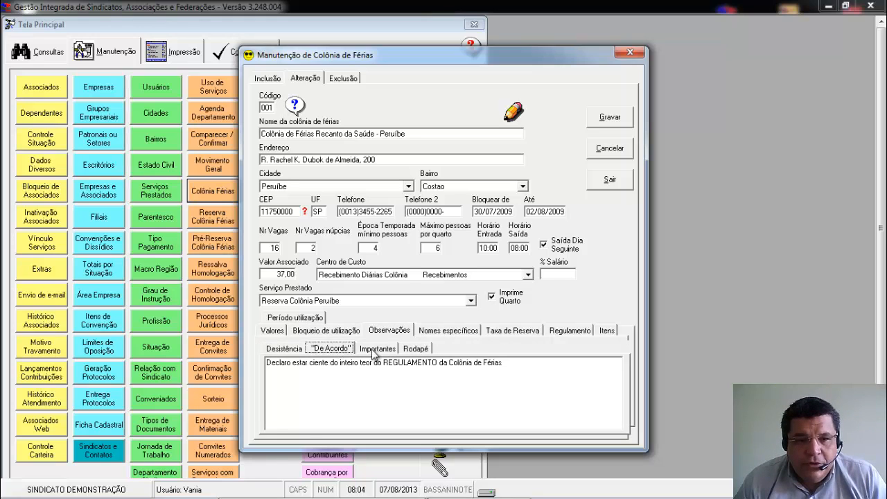
pyautogui.click(378, 349)
pyautogui.click(415, 350)
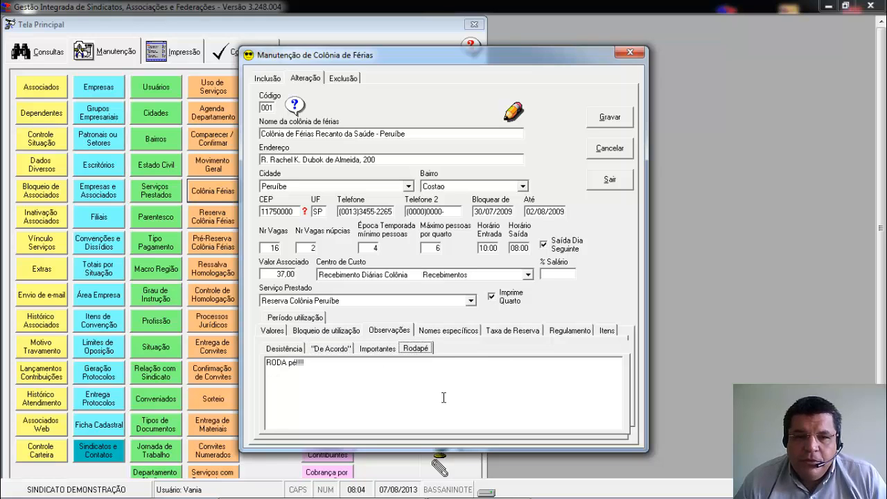
# Review the colony's Nomes específicos, Taxa de Reserva, Regulamento and Itens settings, and exit the maintenance form.
pyautogui.click(516, 330)
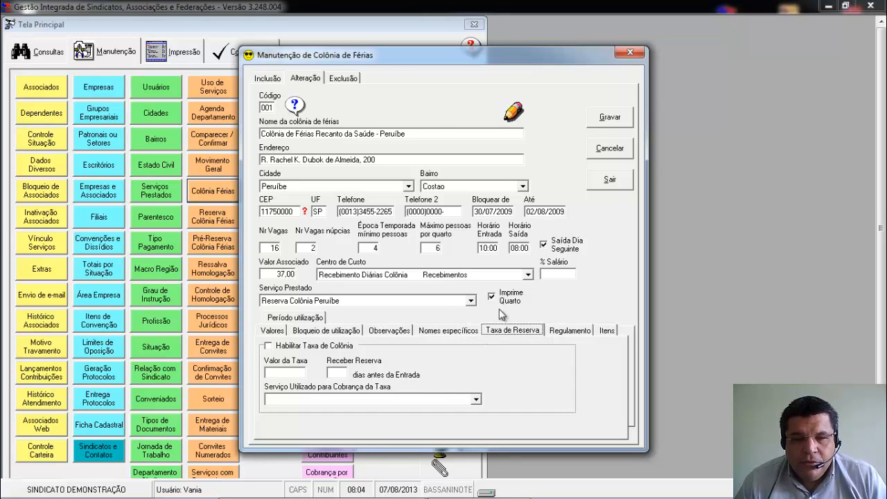
pyautogui.click(467, 333)
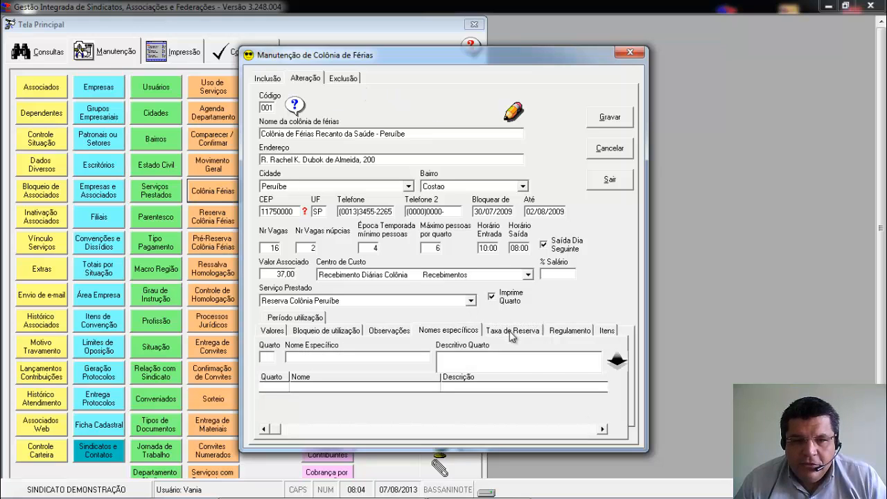
pyautogui.click(513, 331)
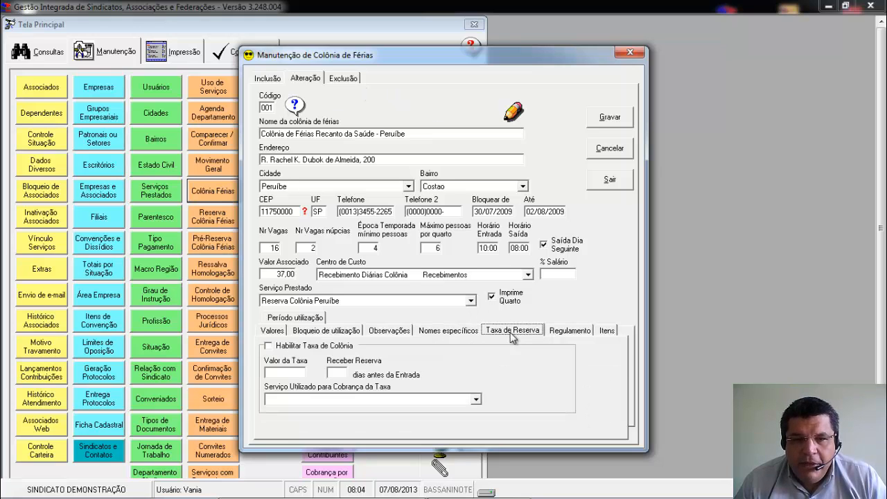
pyautogui.click(569, 332)
pyautogui.click(607, 333)
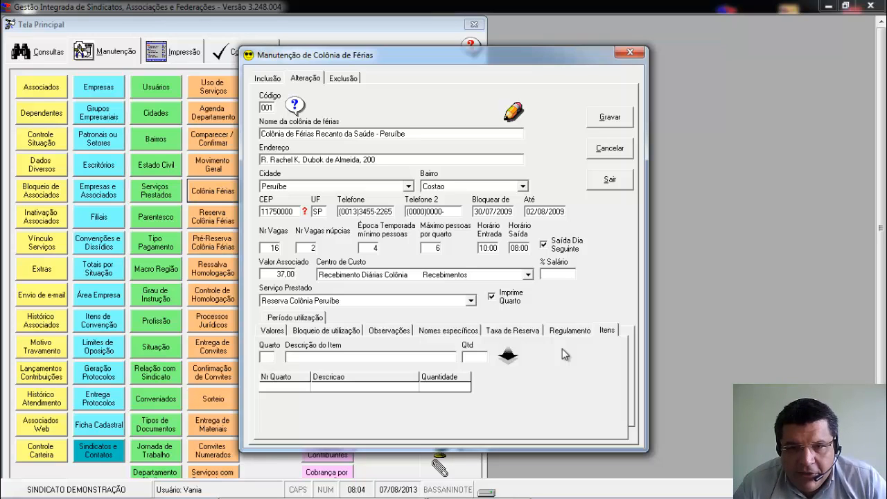
pyautogui.click(613, 182)
# Open the Reserva Colônia Férias form and load an existing reservation for alteration by its reservation number.
pyautogui.click(224, 209)
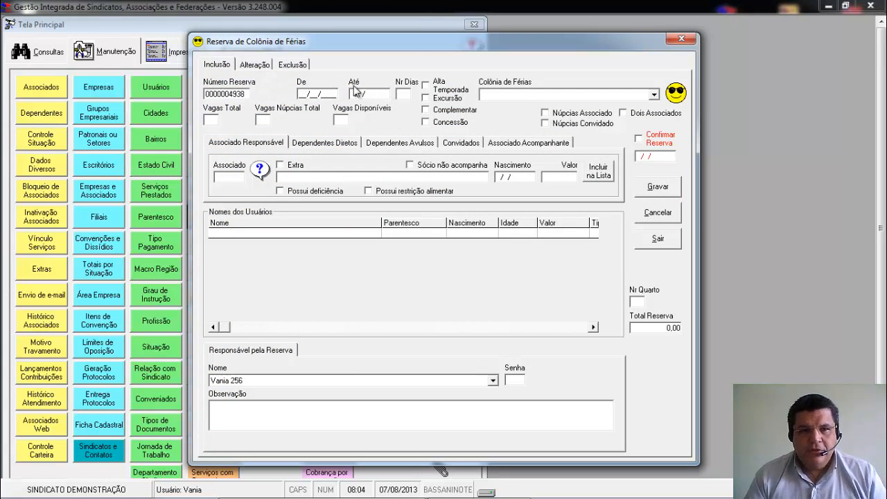
pyautogui.click(250, 65)
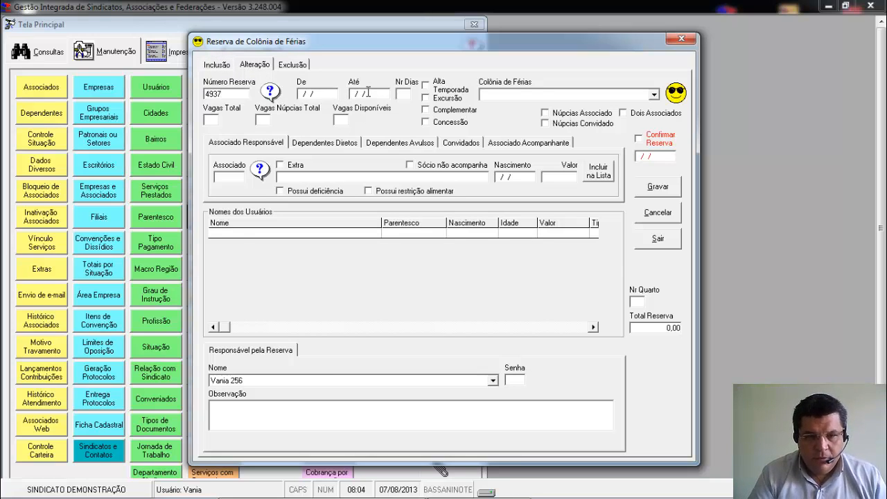
pyautogui.press('Return')
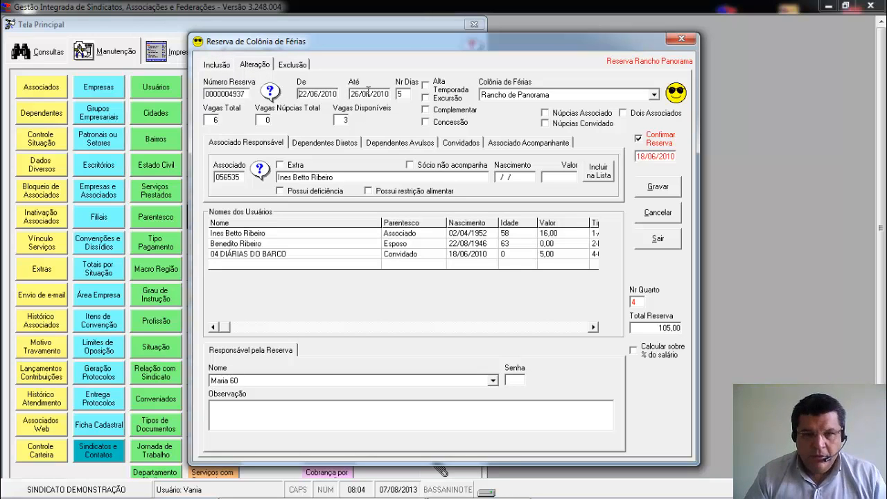
# Start a new reservation from 01/06/2010 to 30/06/2010 for the Praia Grande vacation colony.
pyautogui.click(220, 65)
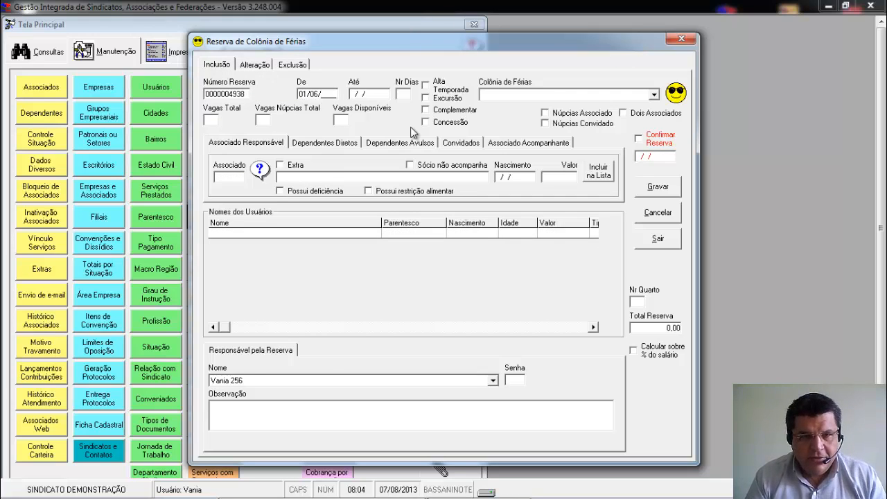
pyautogui.write('10')
pyautogui.press('Tab')
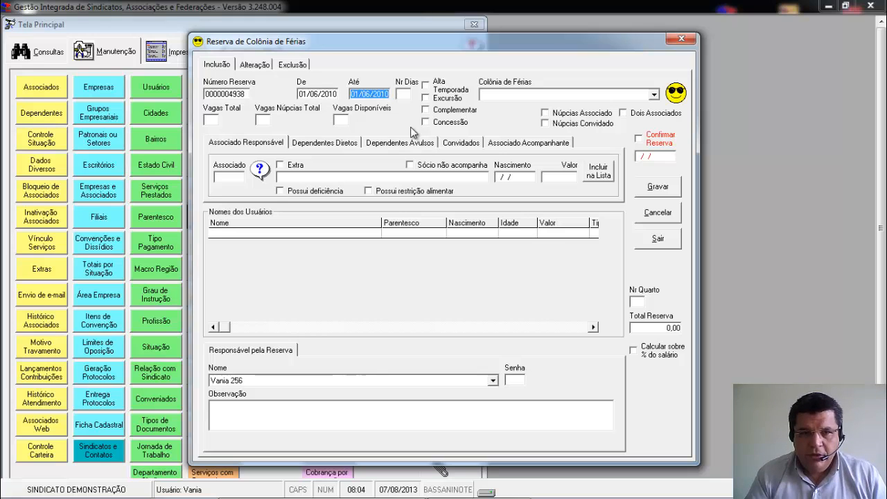
pyautogui.write('300')
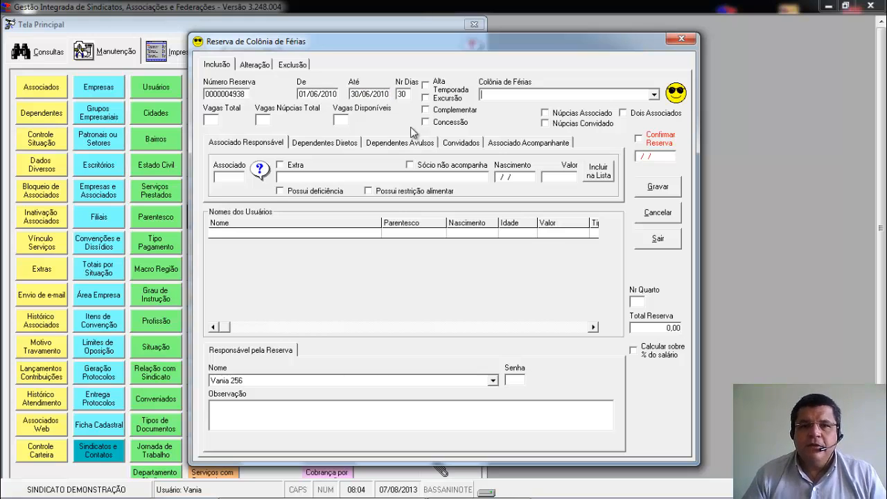
pyautogui.press('Down')
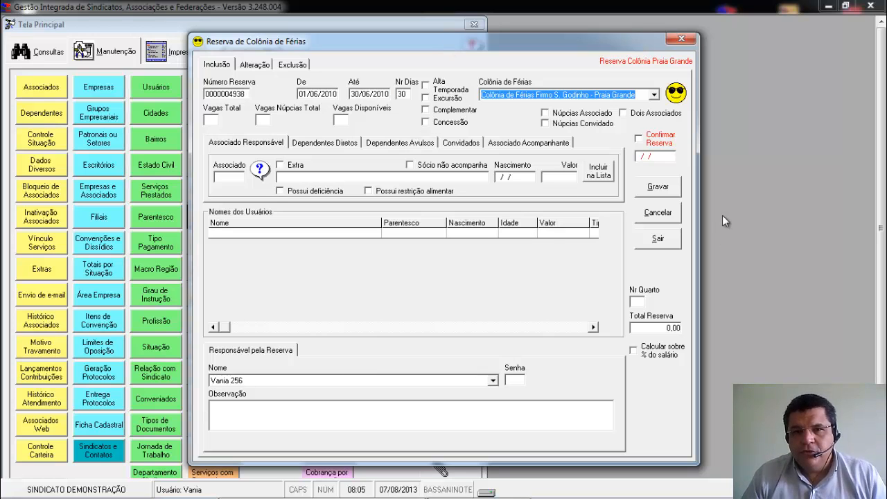
pyautogui.press('Tab')
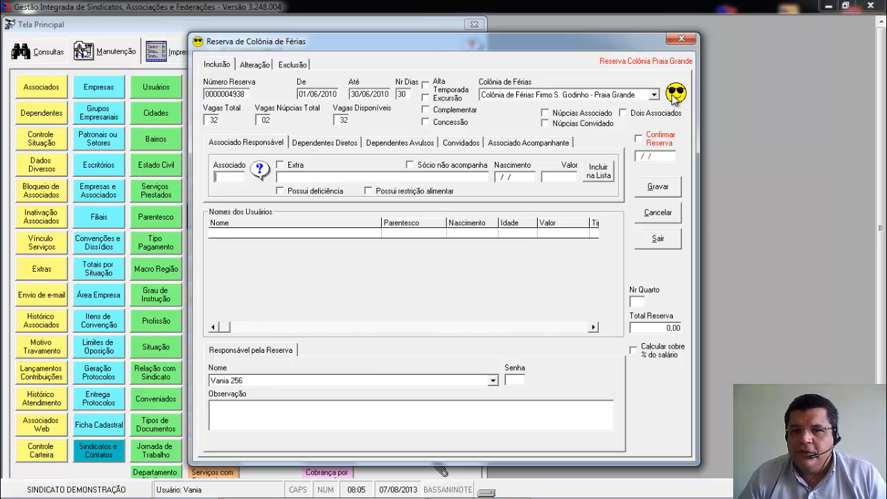
# Examine the colony's room utilization map for the reservation period, and exit the map and the reservation form.
pyautogui.click(555, 129)
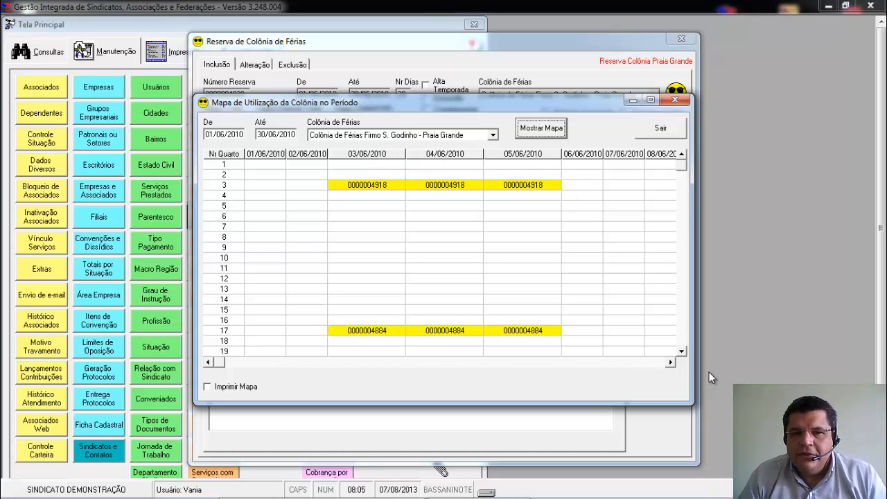
pyautogui.click(682, 352)
pyautogui.click(682, 354)
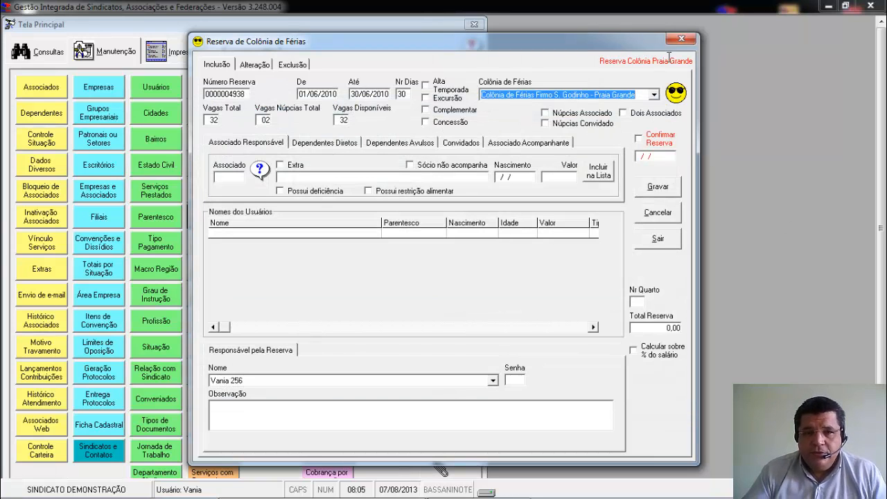
pyautogui.click(676, 237)
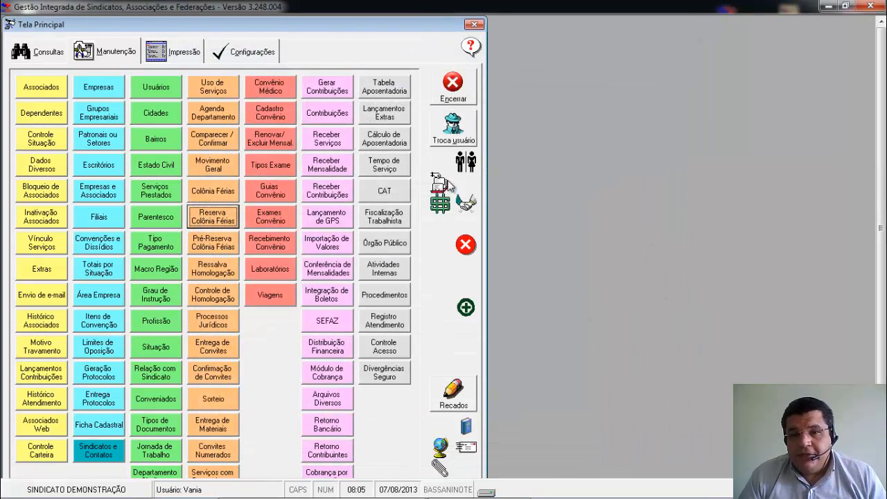
# Review the blank Reserva Colônia Férias inclusion form and exit it.
pyautogui.click(206, 219)
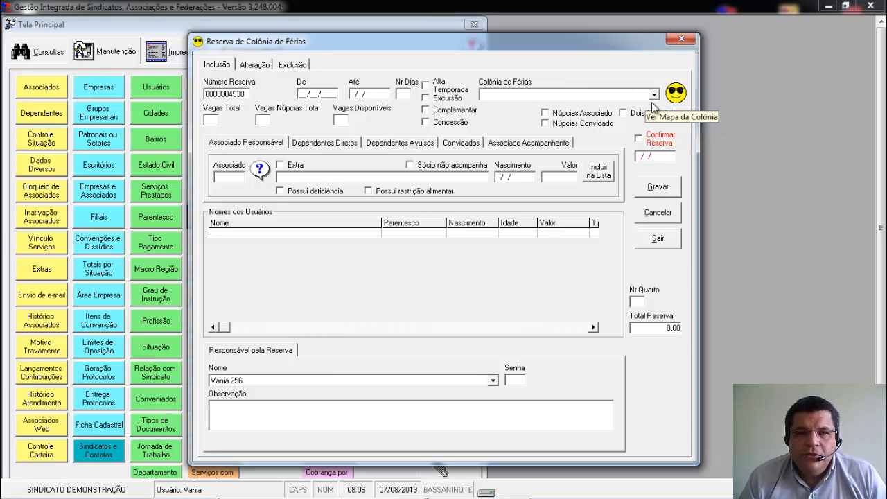
pyautogui.click(665, 239)
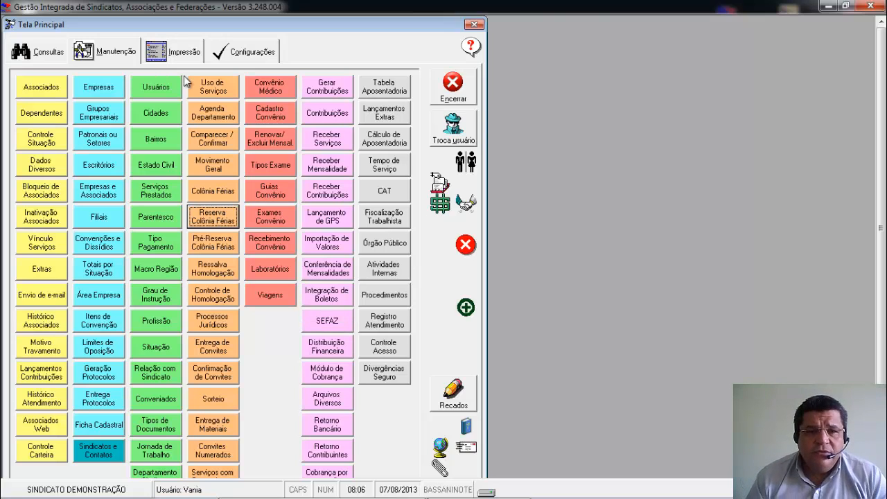
# Try to open the Cálculo de Aposentadoria and Fiscalização Trabalhista features.
pyautogui.click(395, 142)
pyautogui.press('Return')
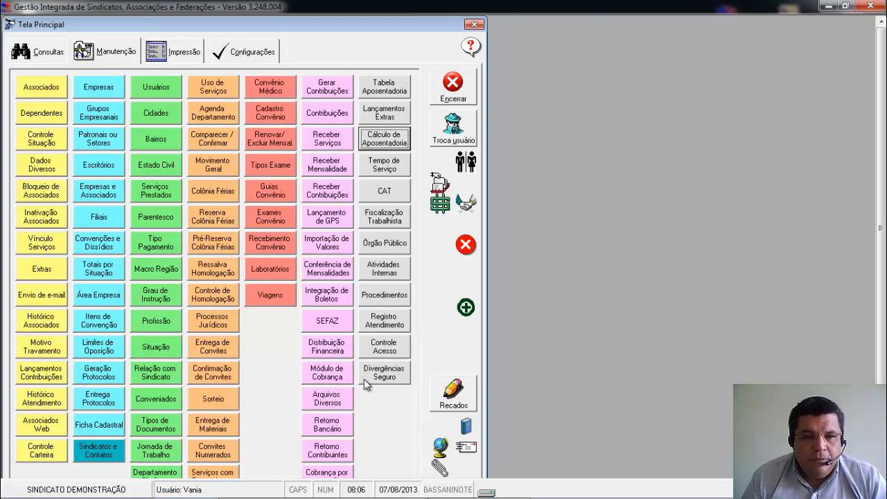
pyautogui.click(374, 219)
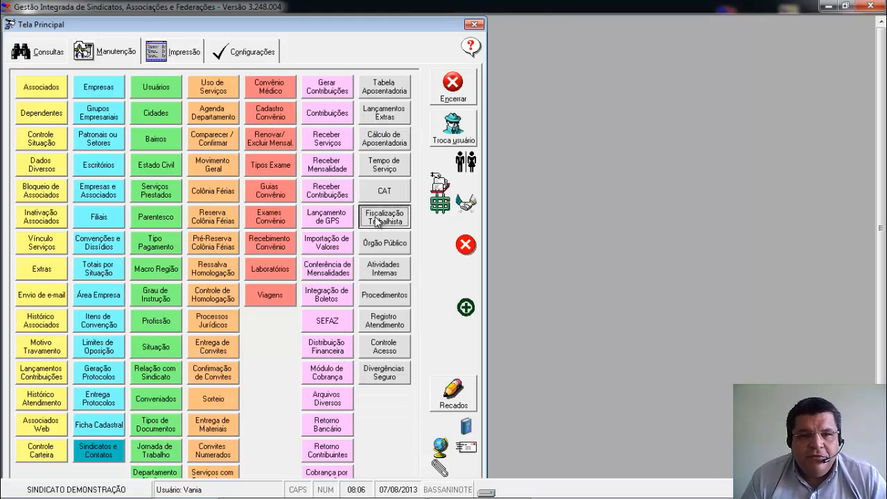
pyautogui.click(527, 300)
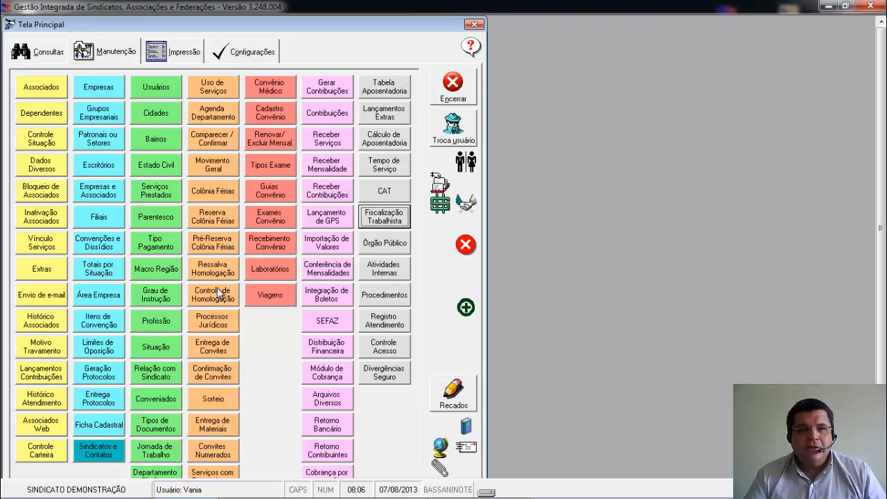
# Open the Entrega de Convites form and choose Festa Junina 2010 - Campinas as the service provided.
pyautogui.click(213, 346)
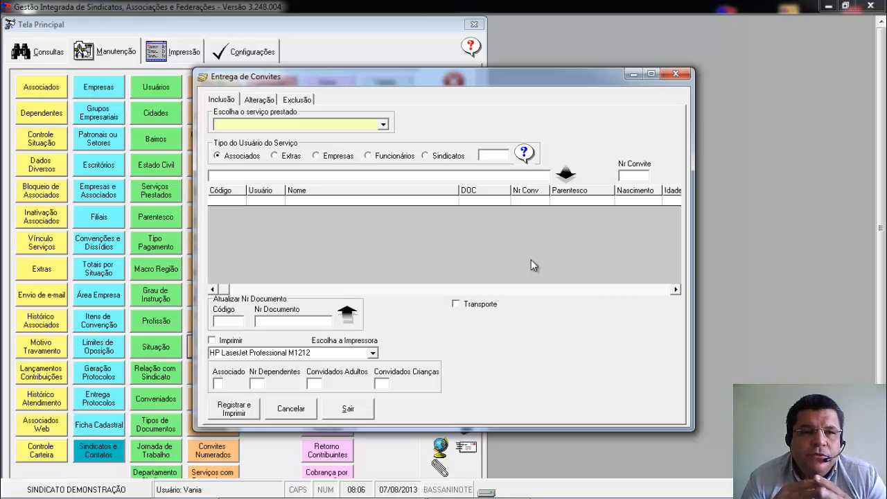
pyautogui.write('Festa Junina 2005')
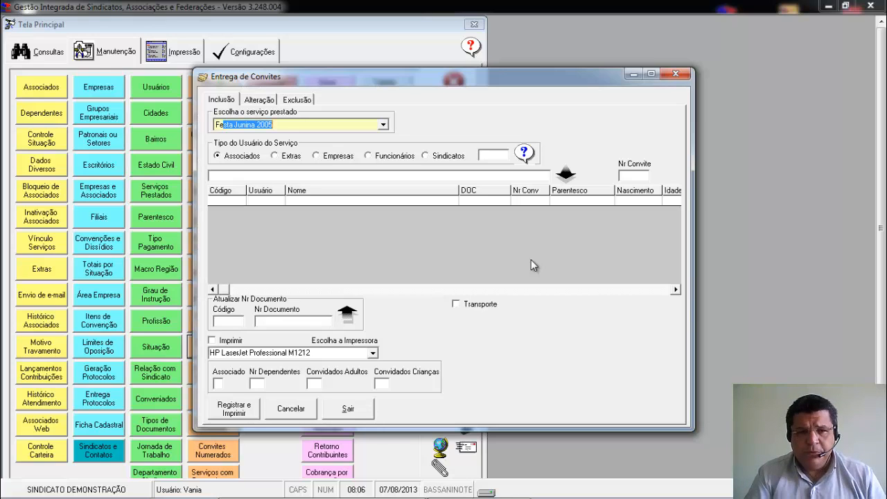
pyautogui.press('Down')
pyautogui.press('Down')
pyautogui.press('Down')
pyautogui.press('Down')
pyautogui.press('Down')
pyautogui.press('Down')
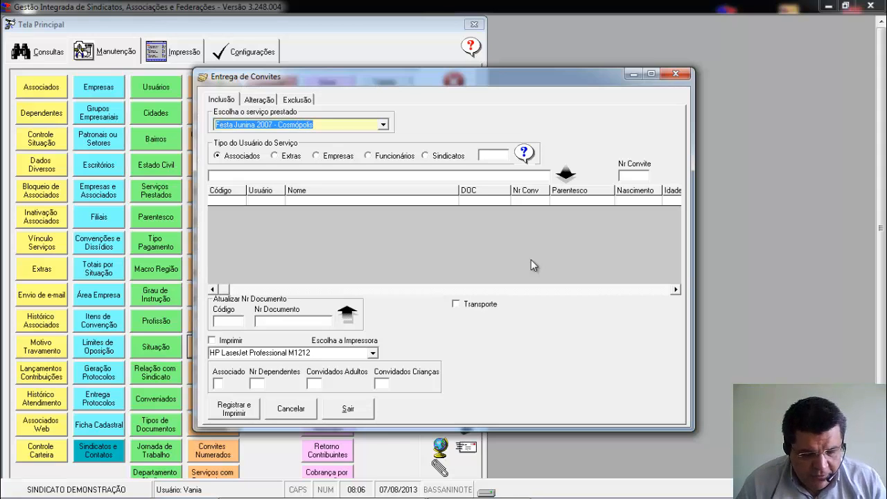
pyautogui.hotkey('alt', 'Down')
pyautogui.press('Down')
pyautogui.press('Down')
pyautogui.press('Down')
pyautogui.press('Down')
pyautogui.press('Down')
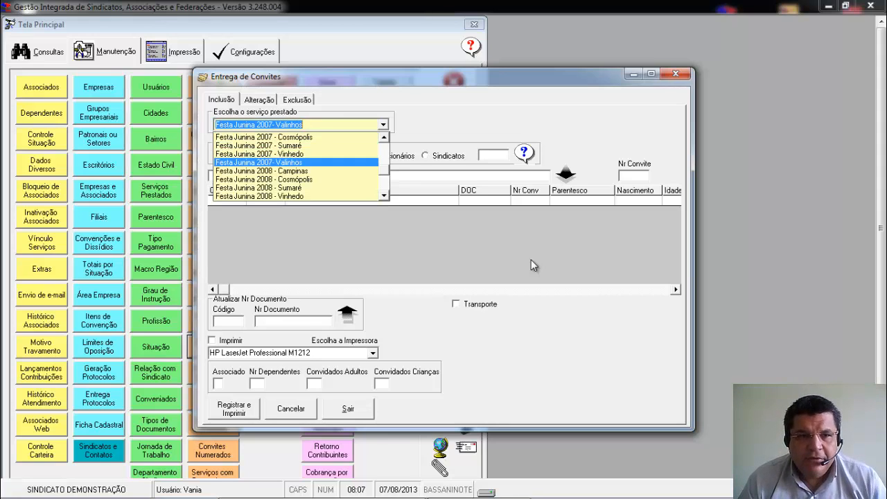
pyautogui.press('Down')
pyautogui.press('Down')
pyautogui.press('Down')
pyautogui.press('Down')
pyautogui.press('Down')
pyautogui.press('Down')
pyautogui.press('Down')
pyautogui.press('Down')
pyautogui.press('Down')
pyautogui.press('Down')
pyautogui.press('Down')
pyautogui.press('Down')
pyautogui.press('Down')
pyautogui.press('Up')
pyautogui.press('Up')
pyautogui.press('Up')
pyautogui.press('Up')
pyautogui.press('Up')
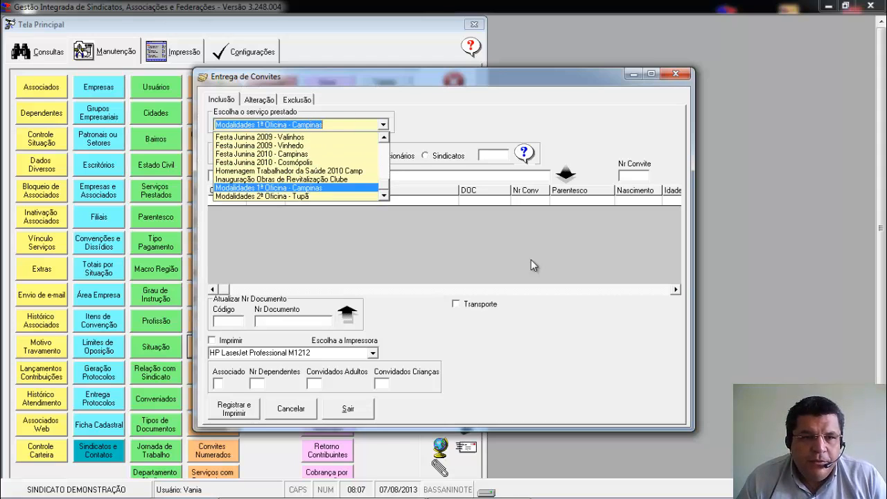
pyautogui.press('Return')
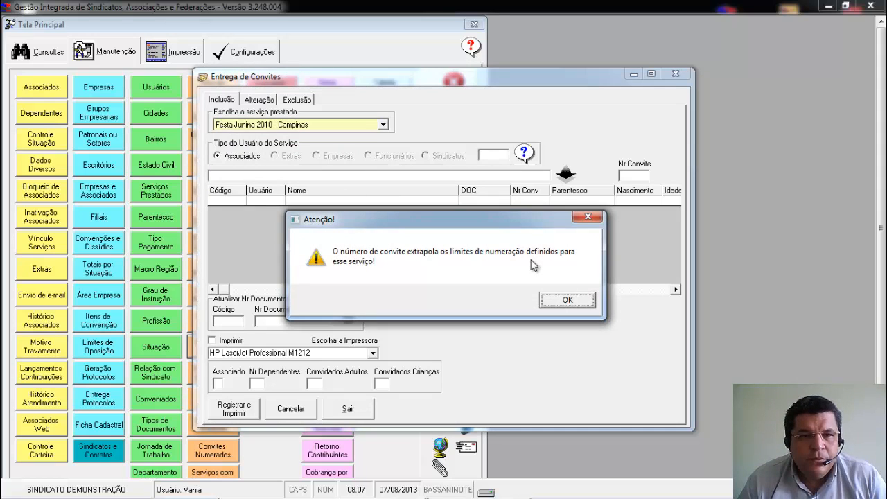
pyautogui.press('Return')
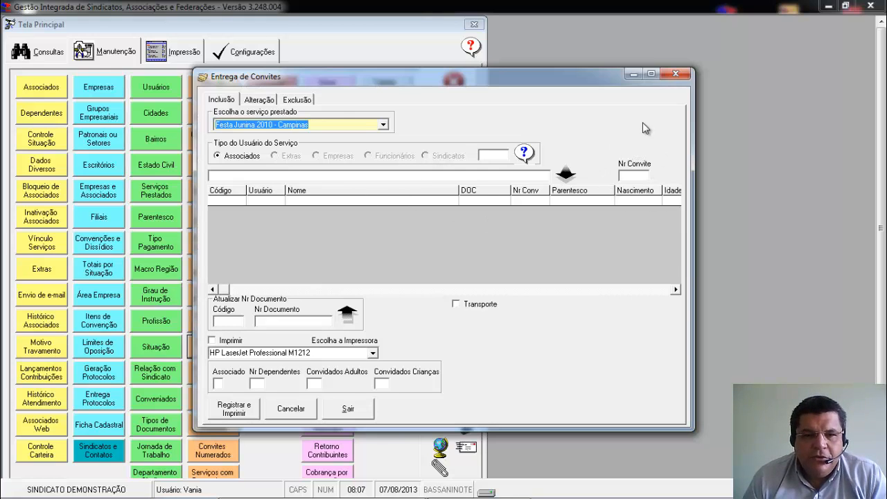
# Try to fill in the invitation number and the member's details for the invitation, and exit the form.
pyautogui.click(632, 176)
pyautogui.click(508, 301)
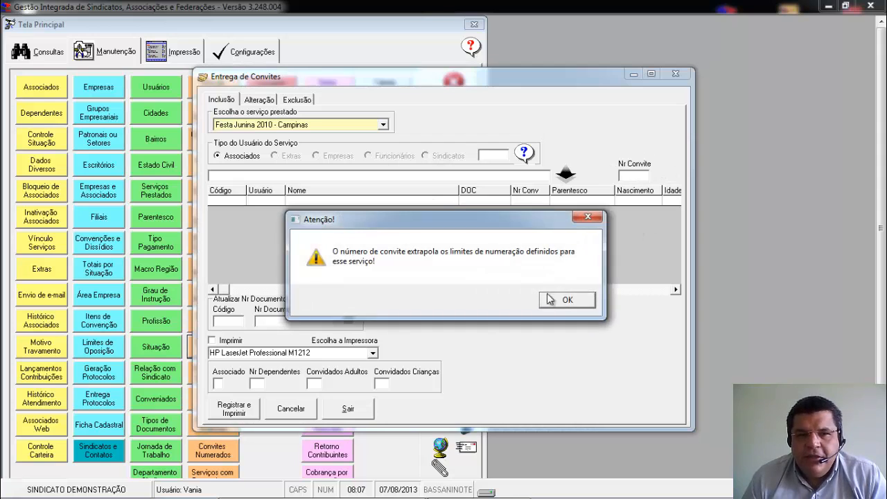
pyautogui.click(549, 298)
pyautogui.click(425, 177)
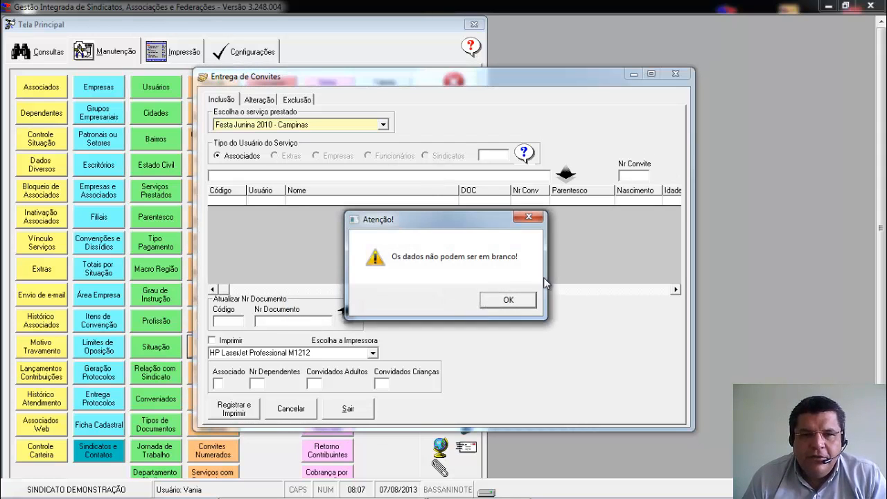
pyautogui.click(509, 299)
pyautogui.click(570, 302)
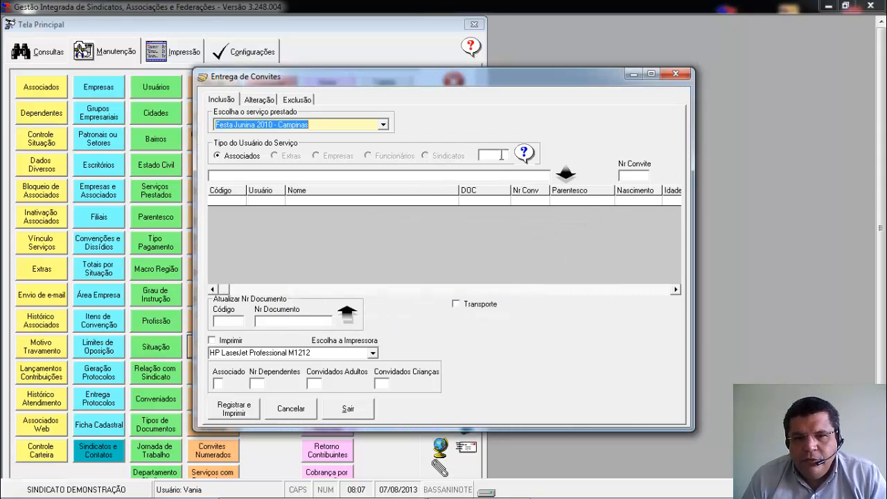
pyautogui.click(501, 156)
pyautogui.click(580, 294)
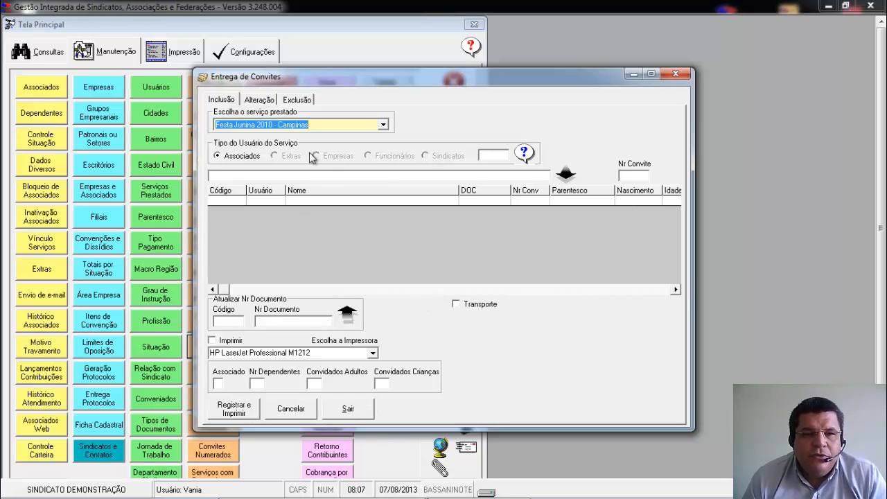
pyautogui.click(349, 409)
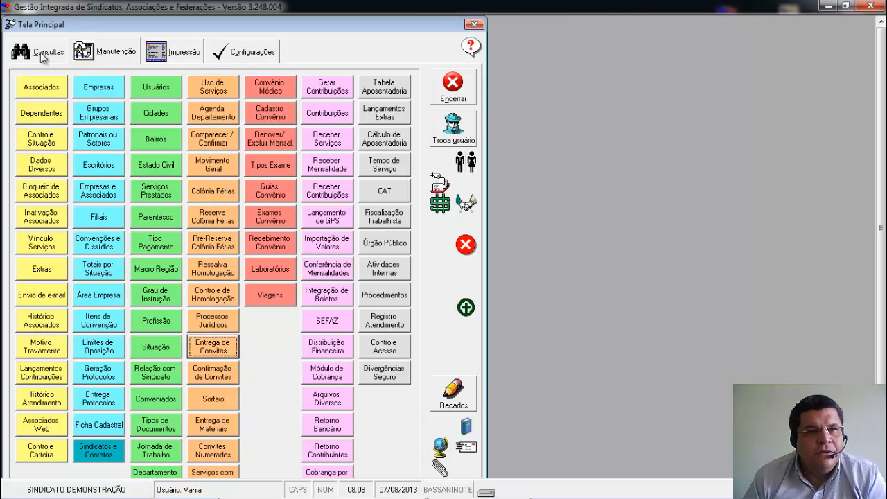
pyautogui.click(116, 53)
pyautogui.click(175, 53)
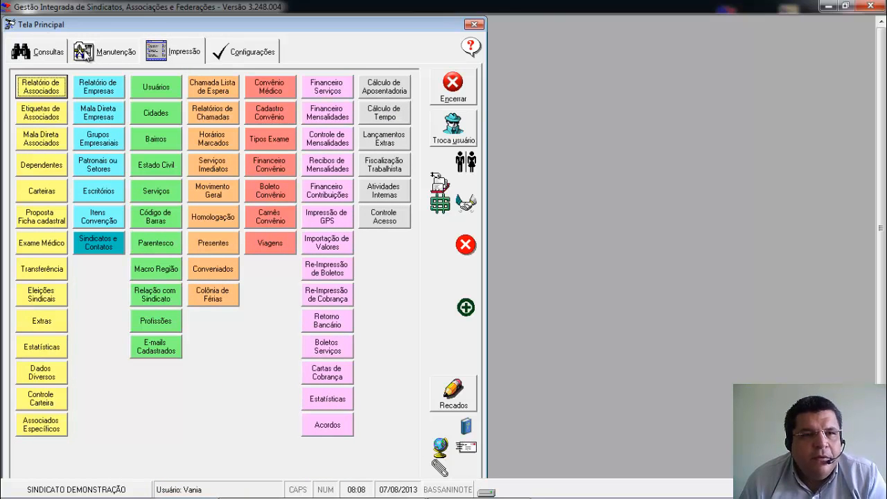
pyautogui.click(86, 53)
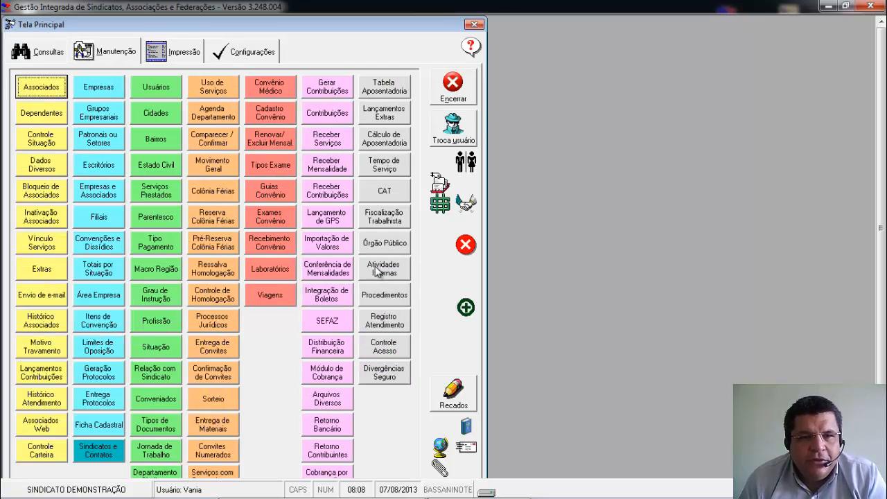
pyautogui.click(178, 59)
pyautogui.click(238, 53)
pyautogui.click(188, 58)
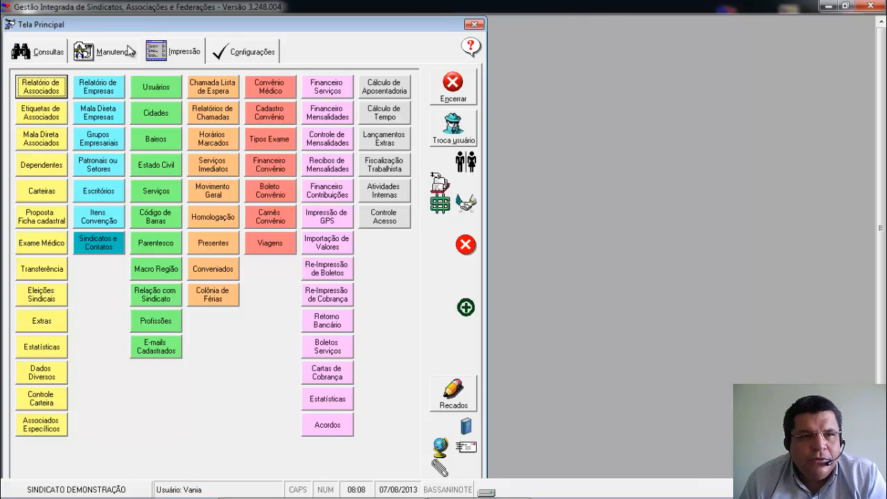
pyautogui.click(123, 48)
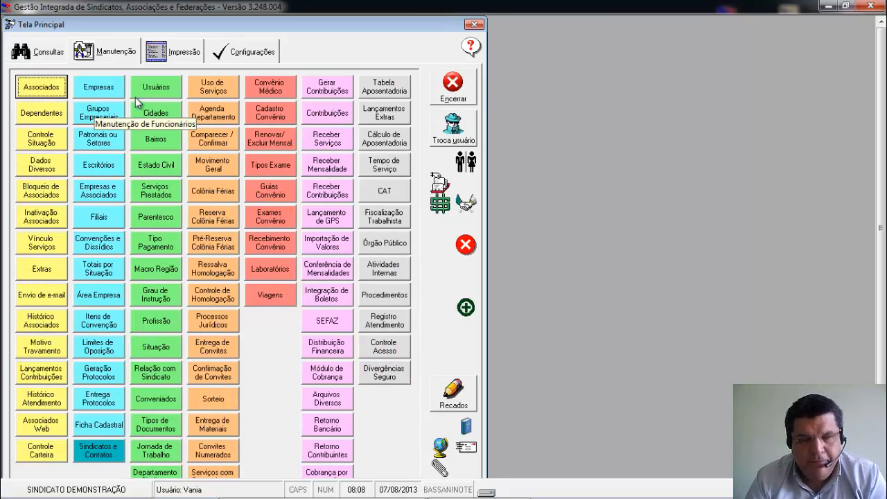